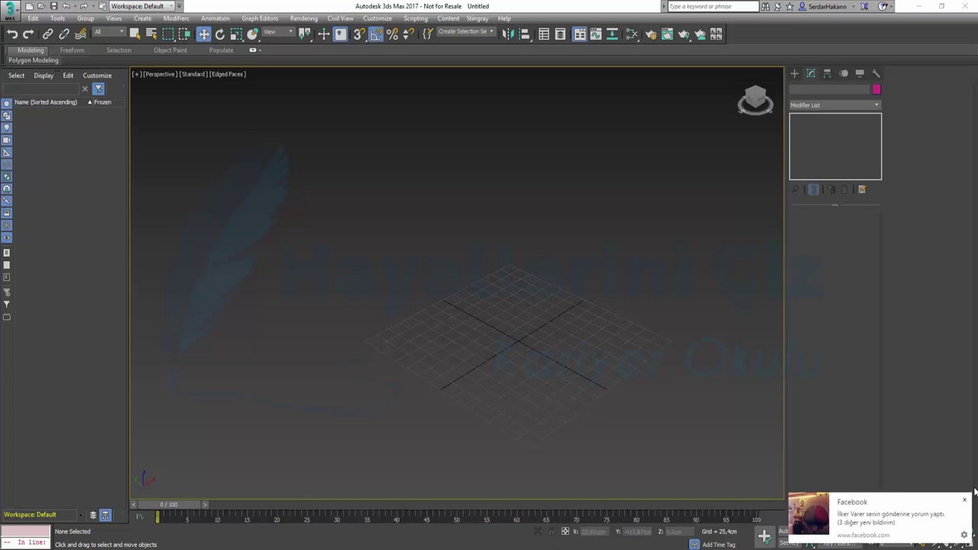
Switch to the four-view layout and drag out a thin cylinder in the Top view.
{"action": "left_click", "coordinate": [964, 501]}
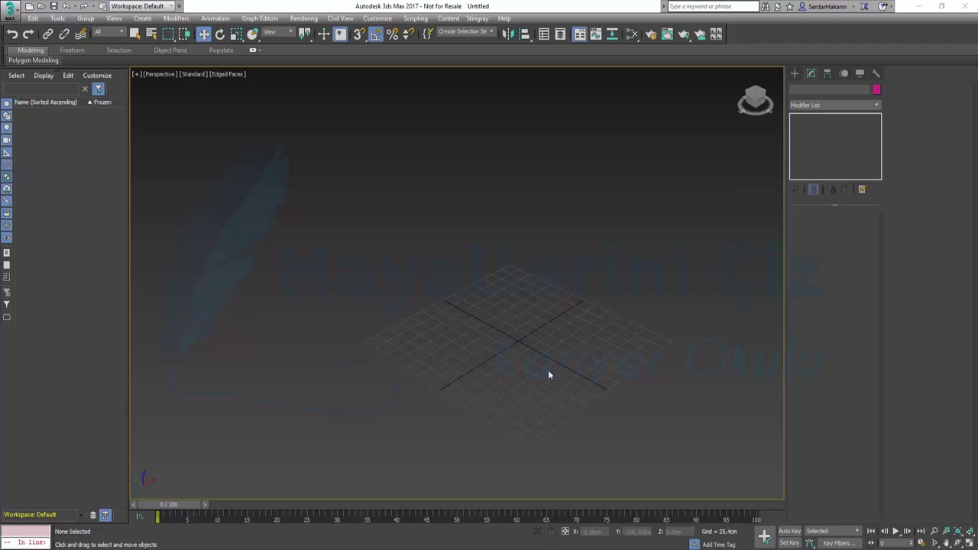
{"action": "left_click", "coordinate": [970, 543]}
{"action": "left_click", "coordinate": [576, 182]}
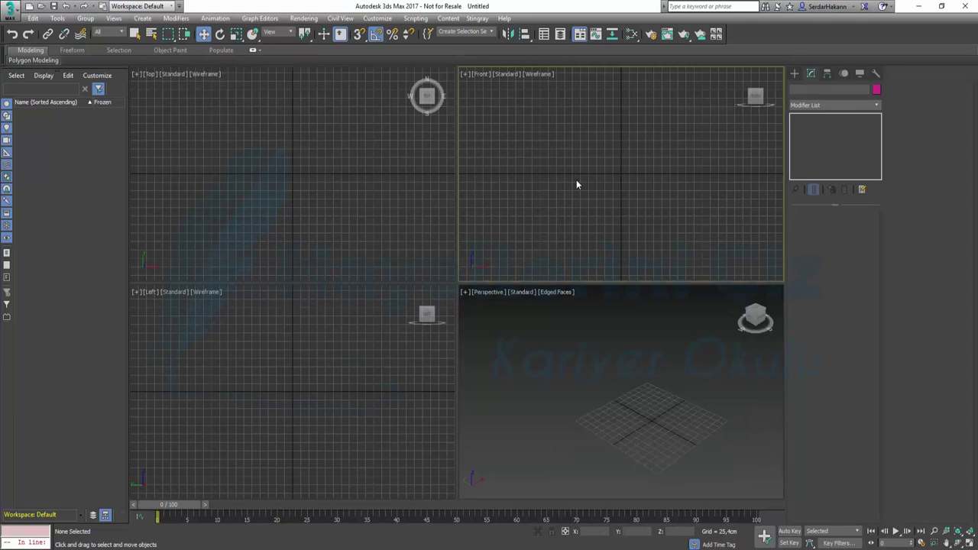
{"action": "left_click", "coordinate": [794, 73]}
{"action": "left_click", "coordinate": [813, 146]}
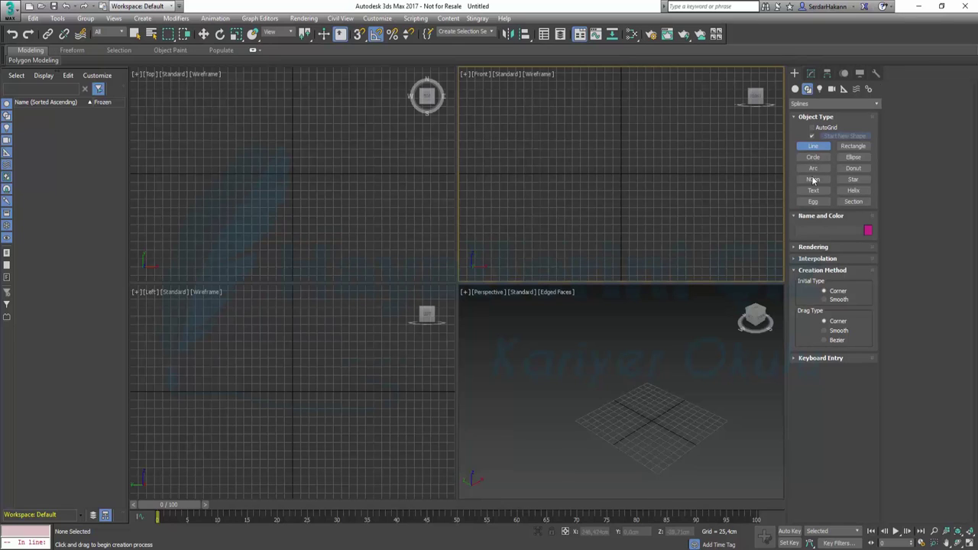
{"action": "left_click", "coordinate": [795, 89]}
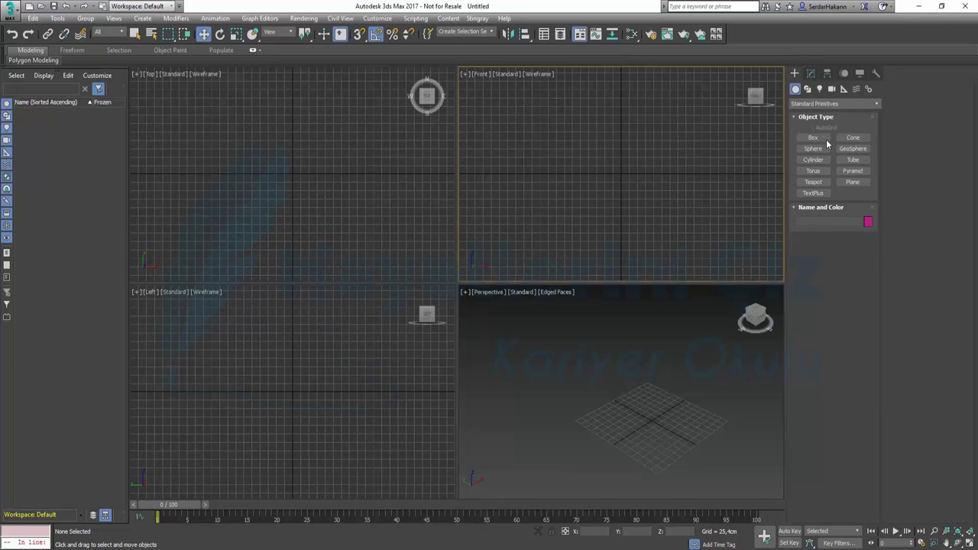
{"action": "left_click", "coordinate": [813, 160]}
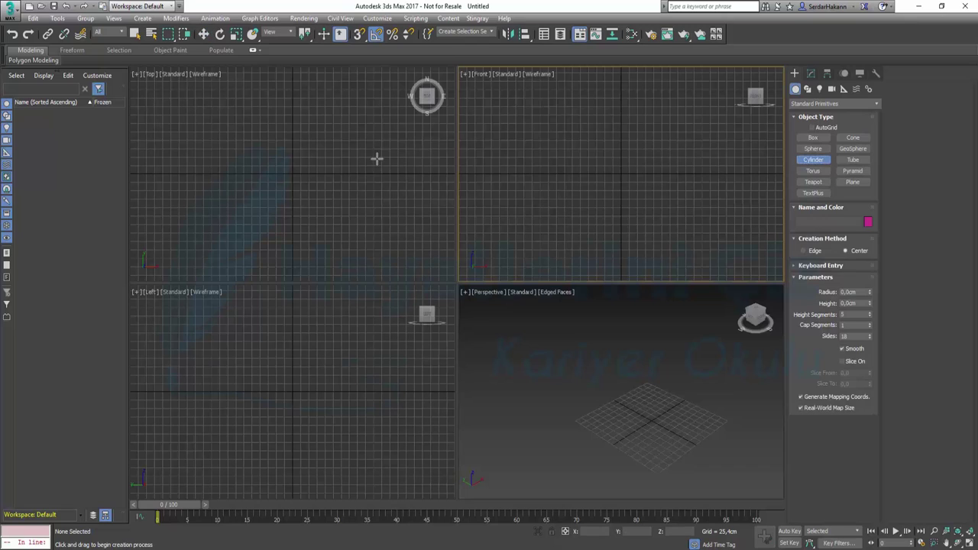
{"action": "left_click_drag", "start_coordinate": [292, 171], "coordinate": [294, 174]}
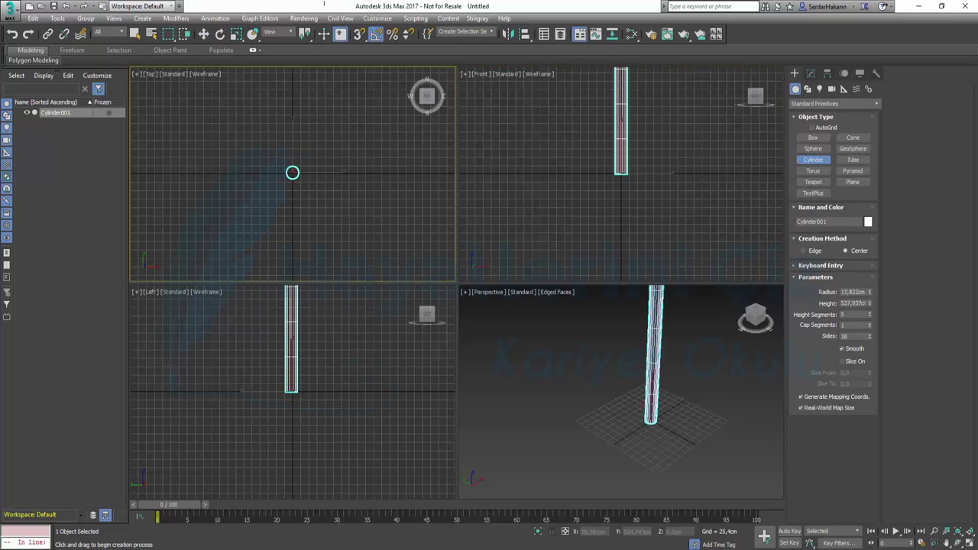
Adjust the cylinder's radius and zoom extents in the Front, Left and Perspective views.
{"action": "middle_click_drag", "start_coordinate": [568, 175], "coordinate": [574, 209]}
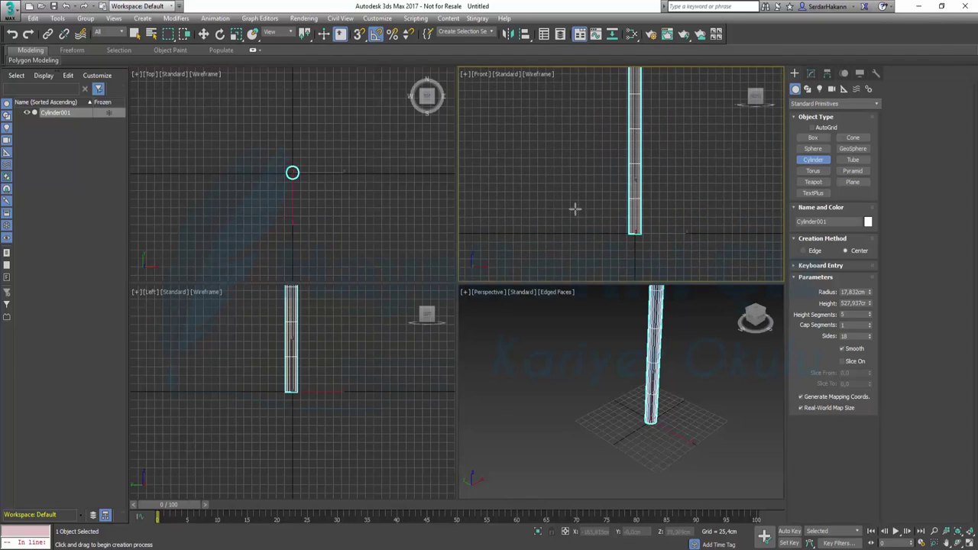
{"action": "scroll", "coordinate": [596, 207], "scroll_direction": "down", "scroll_amount": 5}
{"action": "scroll", "coordinate": [596, 206], "scroll_direction": "up", "scroll_amount": 5}
{"action": "middle_click_drag", "start_coordinate": [659, 144], "coordinate": [693, 168]}
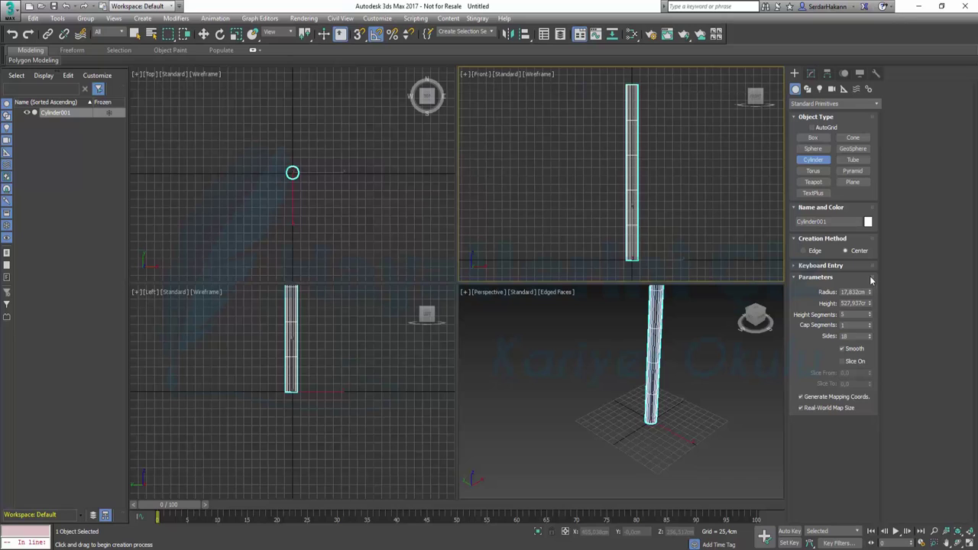
{"action": "mouse_move", "coordinate": [871, 292]}
{"action": "left_mouse_down"}
{"action": "mouse_move", "coordinate": [870, 303]}
{"action": "mouse_move", "coordinate": [871, 225]}
{"action": "left_mouse_up"}
{"action": "scroll", "coordinate": [664, 174], "scroll_direction": "down", "scroll_amount": 4}
{"action": "key", "text": "z"}
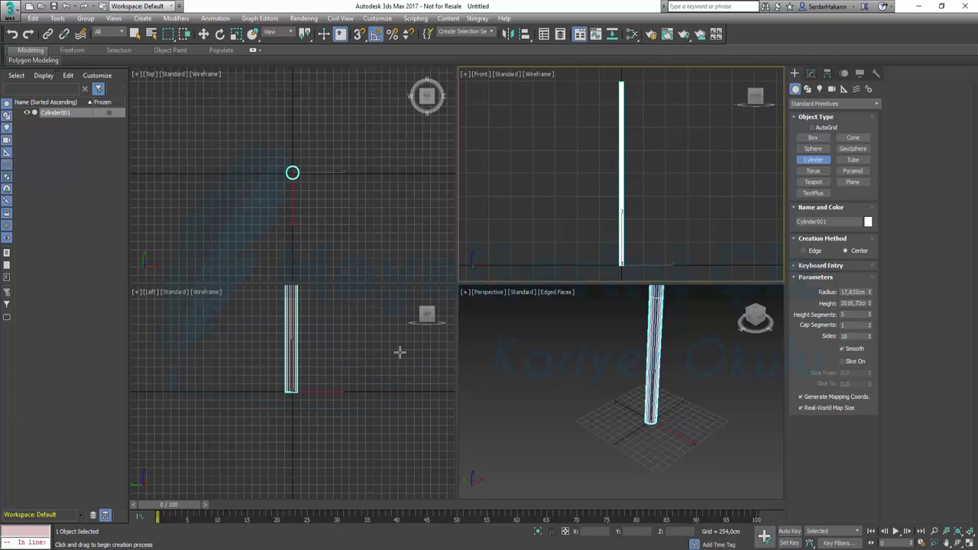
{"action": "middle_click", "coordinate": [401, 351]}
{"action": "key", "text": "z"}
{"action": "middle_click", "coordinate": [573, 391]}
{"action": "key", "text": "z"}
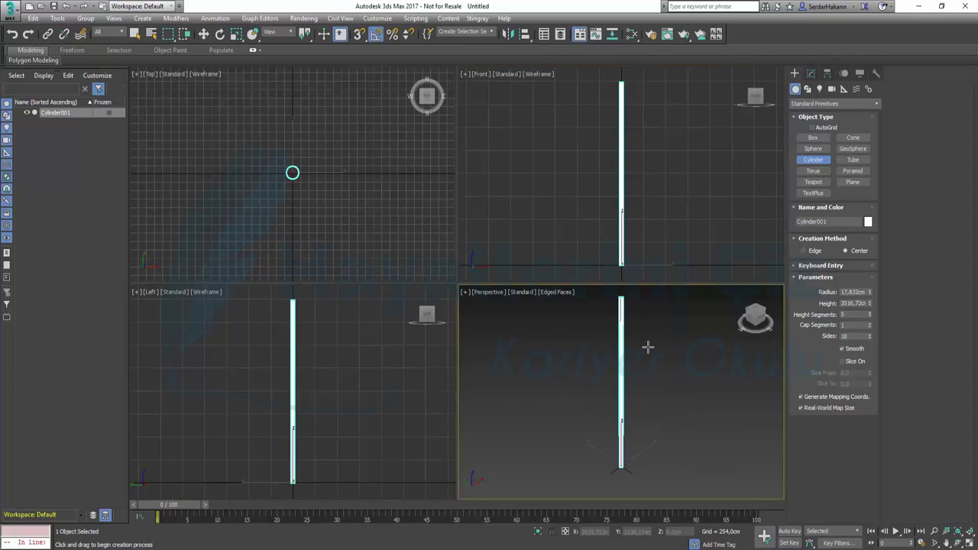
Draw a four-point hook line beside the cylinder: up, left, then down.
{"action": "left_click", "coordinate": [533, 179]}
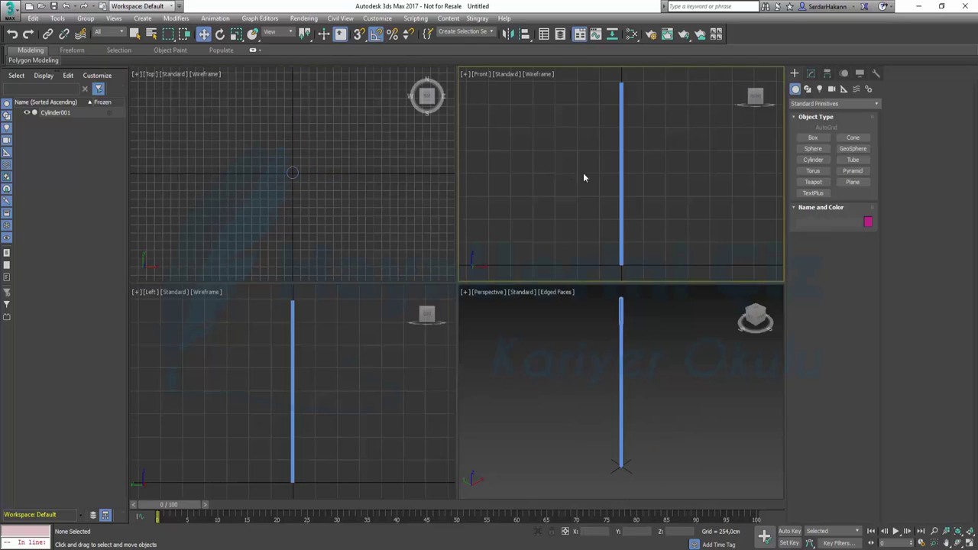
{"action": "left_click", "coordinate": [807, 88]}
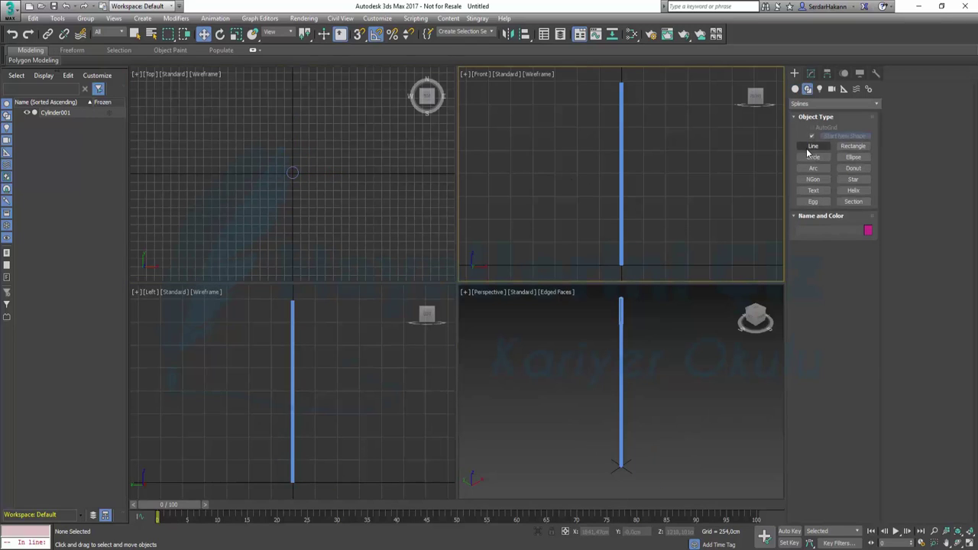
{"action": "left_click", "coordinate": [812, 146]}
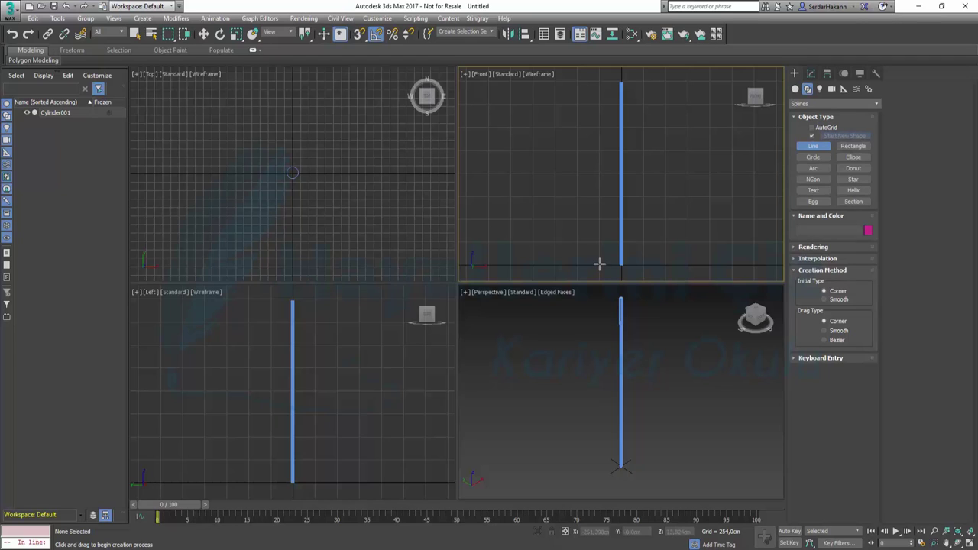
{"action": "left_click", "coordinate": [599, 265]}
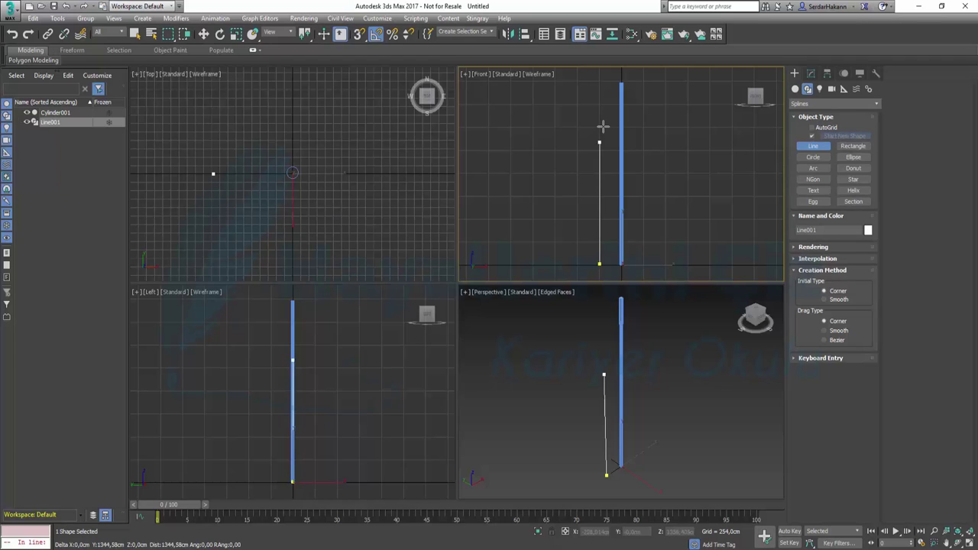
{"action": "left_click", "coordinate": [600, 82]}
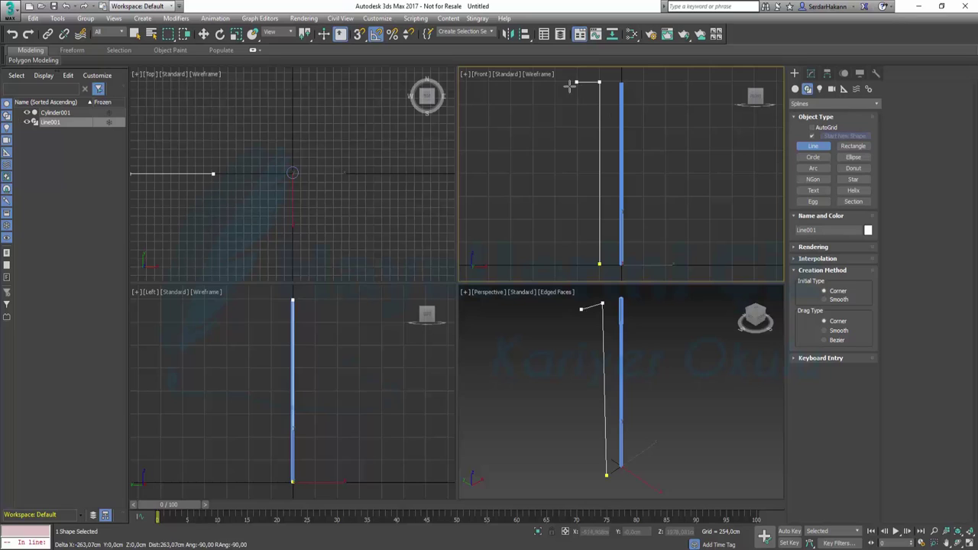
{"action": "left_click", "coordinate": [557, 85]}
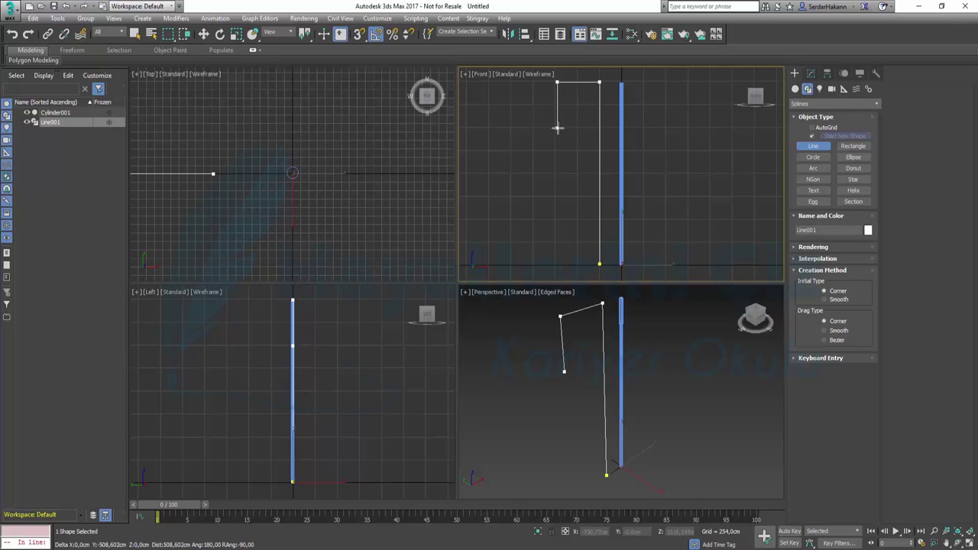
{"action": "left_click", "coordinate": [557, 129]}
{"action": "right_click", "coordinate": [557, 128]}
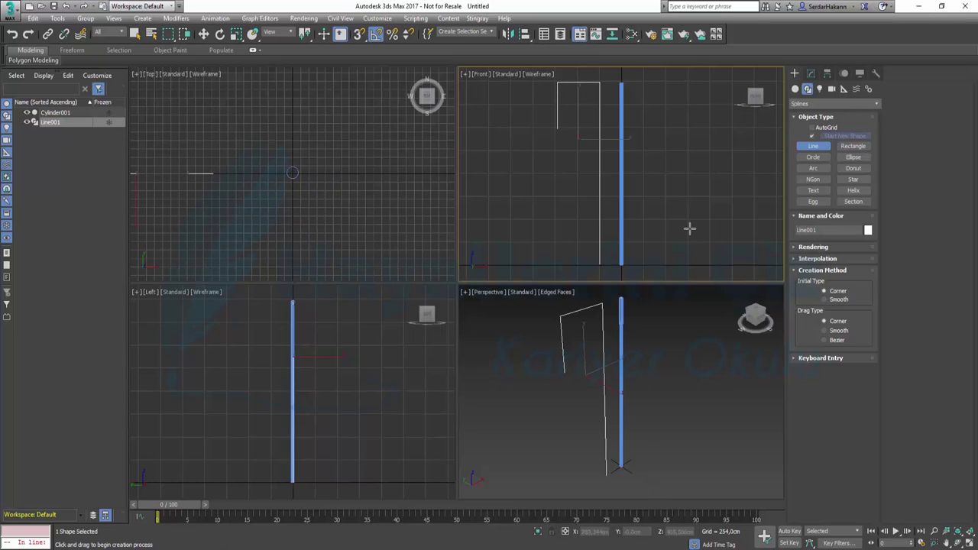
Fillet the line's two top corner vertices into a rounded arc.
{"action": "key", "text": "w"}
{"action": "left_click", "coordinate": [810, 74]}
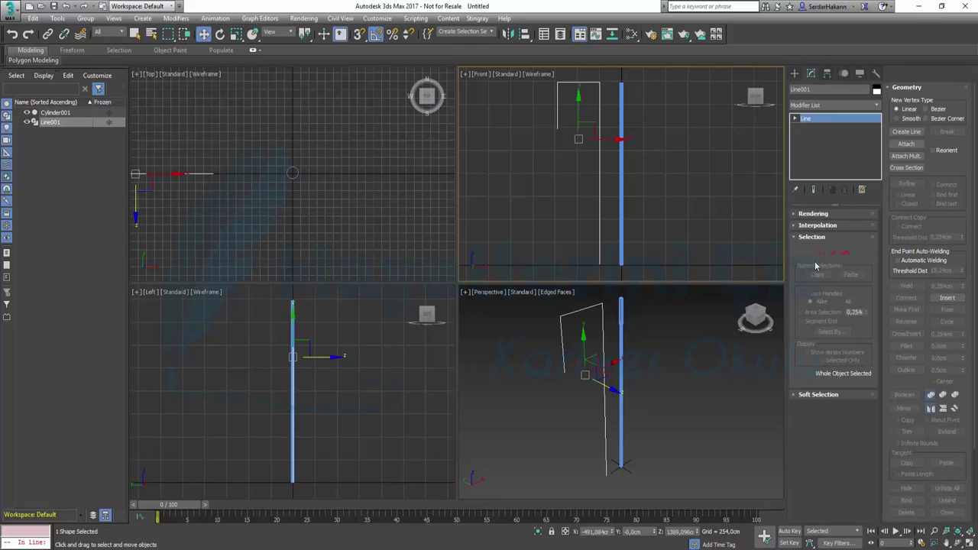
{"action": "left_click", "coordinate": [821, 253]}
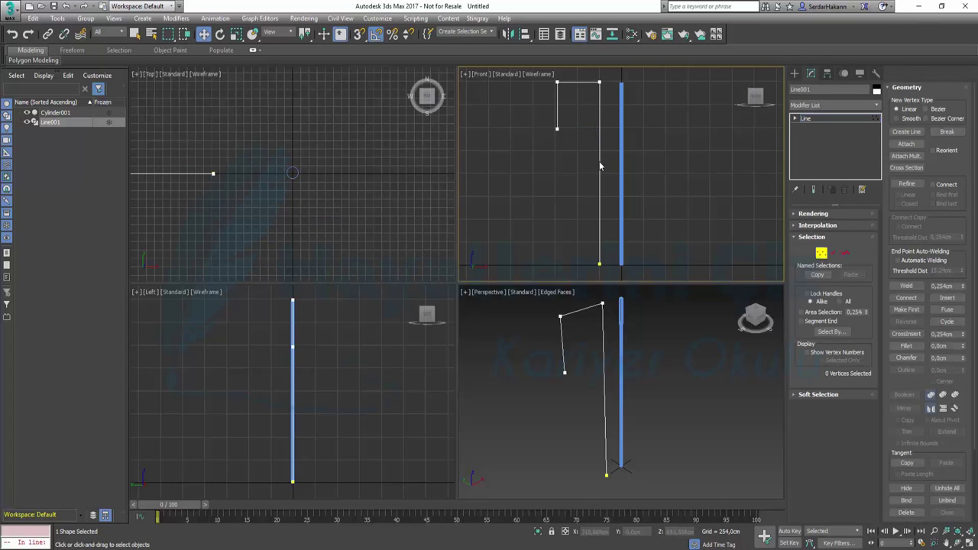
{"action": "left_click", "coordinate": [600, 84]}
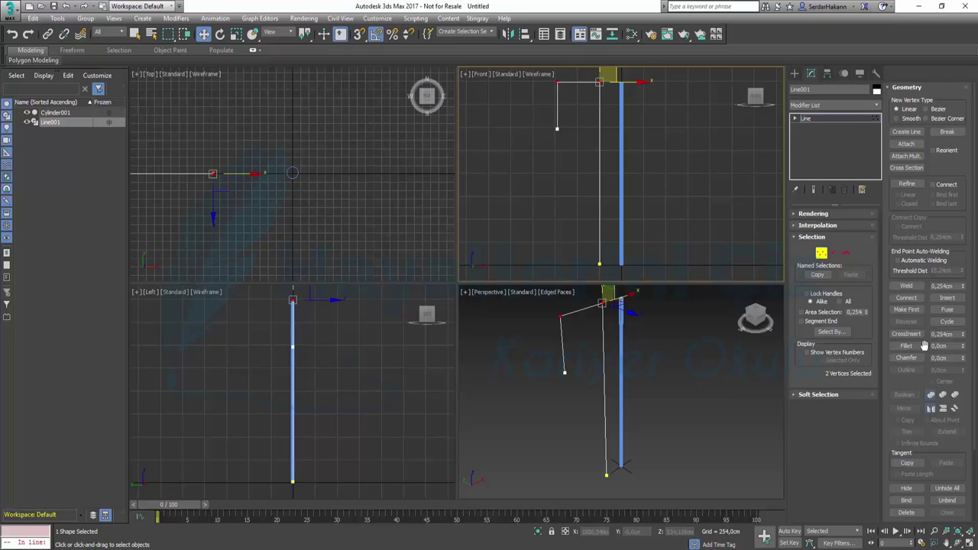
{"action": "left_click", "coordinate": [906, 345]}
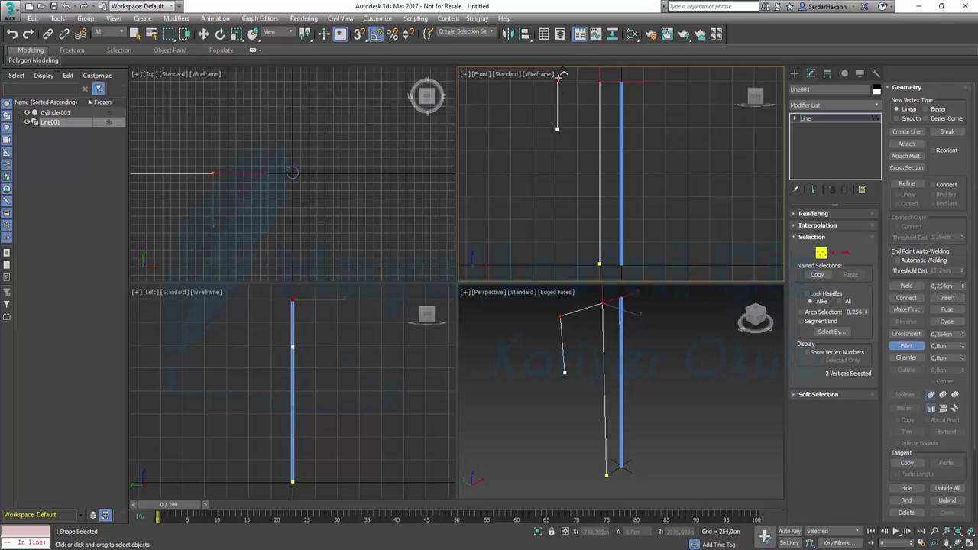
{"action": "left_click_drag", "start_coordinate": [558, 82], "coordinate": [581, 46]}
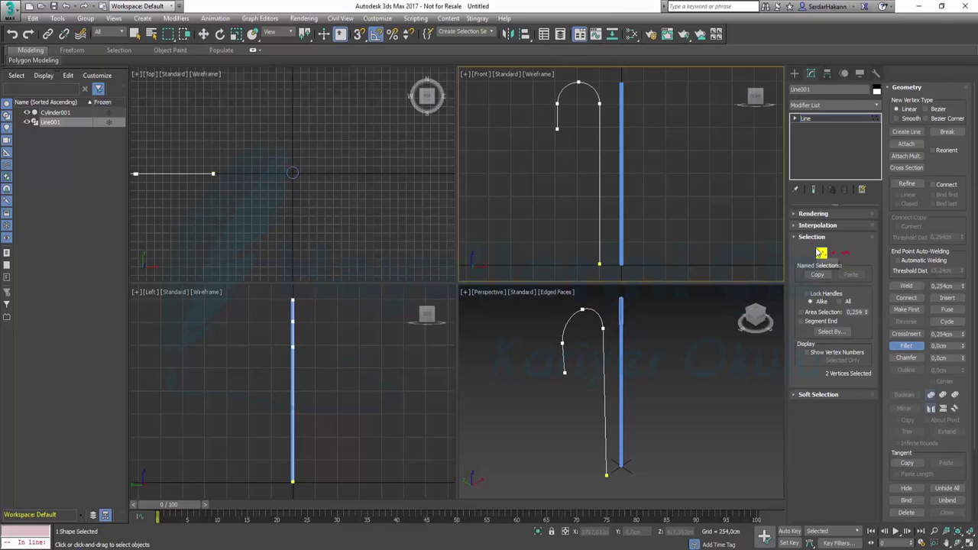
{"action": "left_click", "coordinate": [816, 118]}
Undo the Path Deform mistakenly added to the line and select the cylinder.
{"action": "left_click", "coordinate": [816, 107]}
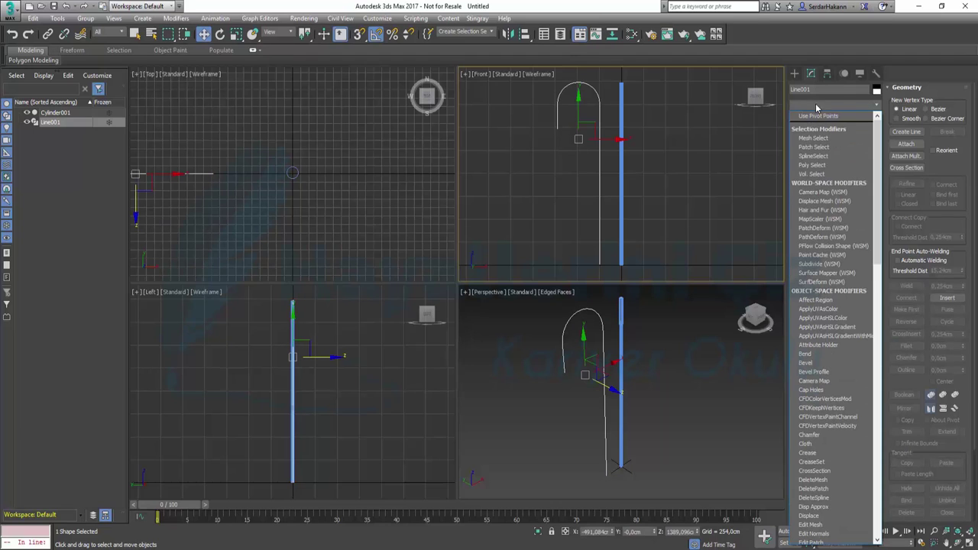
{"action": "left_click", "coordinate": [826, 239]}
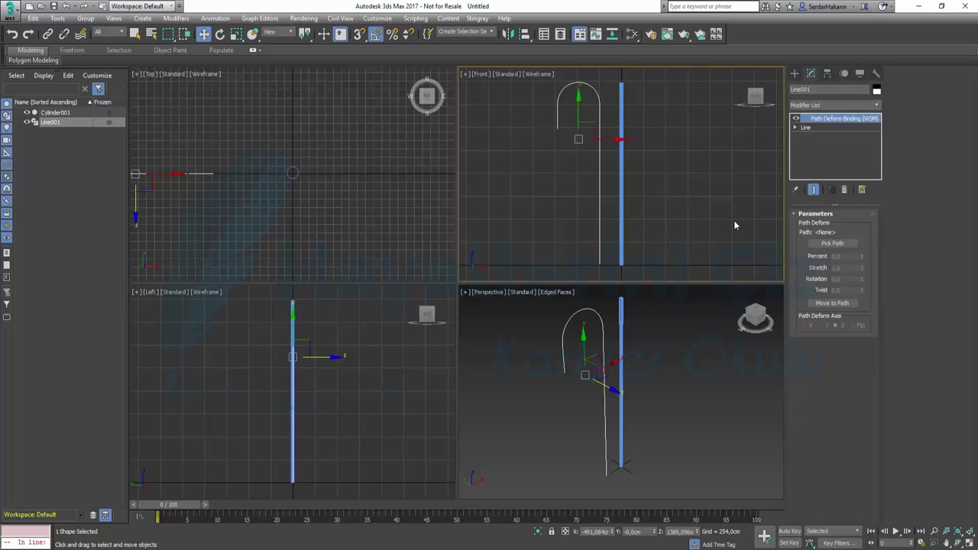
{"action": "key", "text": "ctrl+z"}
{"action": "left_click", "coordinate": [621, 176]}
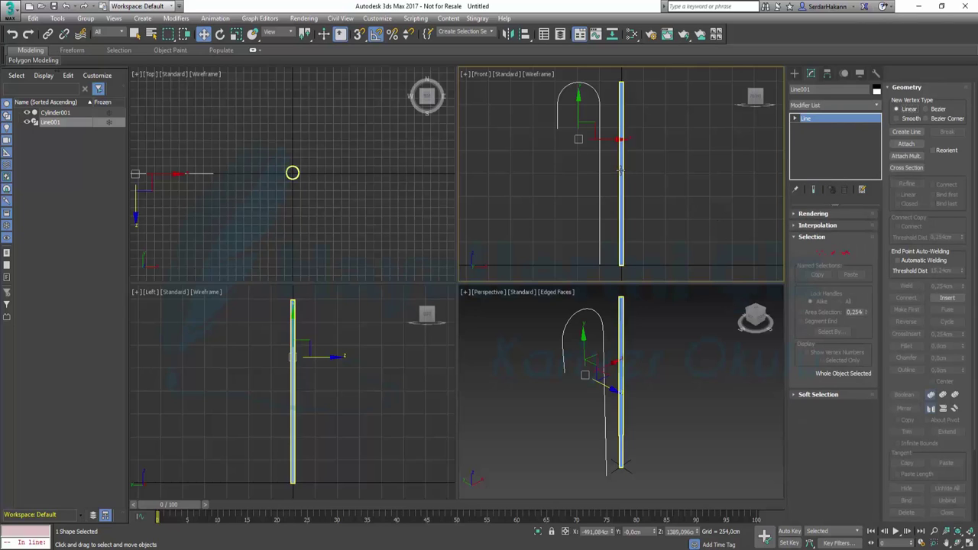
Add a Path Deform Binding to the cylinder and pick Line001 as its path.
{"action": "left_click", "coordinate": [817, 105]}
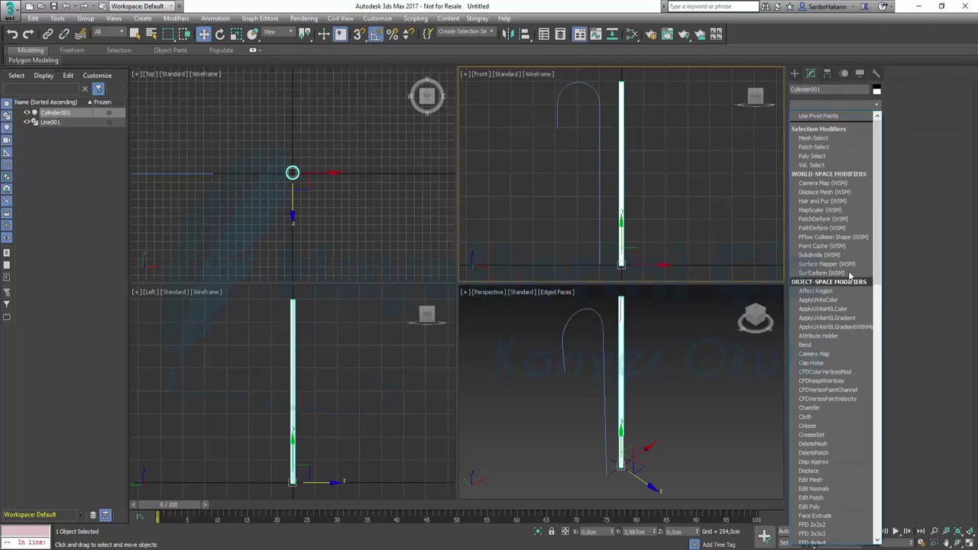
{"action": "left_click", "coordinate": [824, 228]}
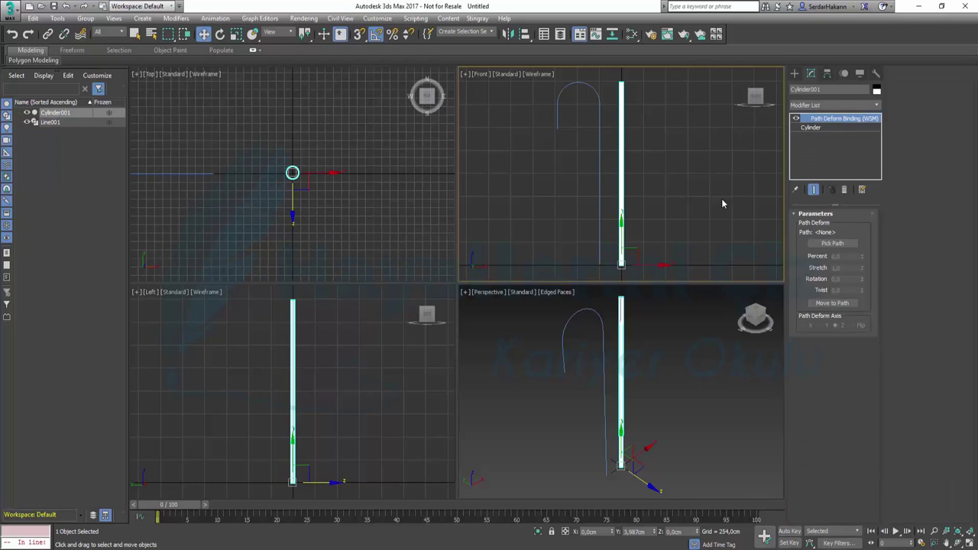
{"action": "left_click", "coordinate": [834, 244]}
{"action": "left_click", "coordinate": [827, 245]}
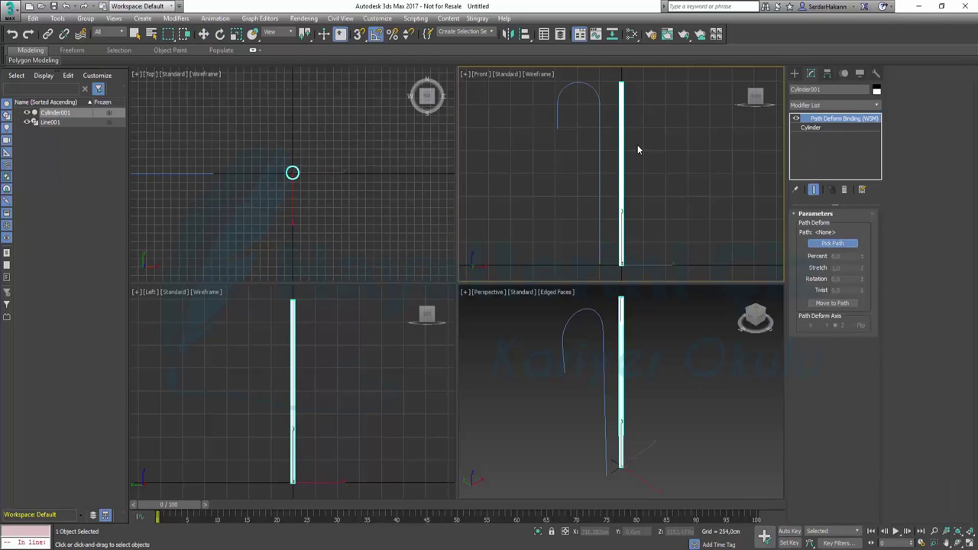
{"action": "left_click", "coordinate": [600, 135]}
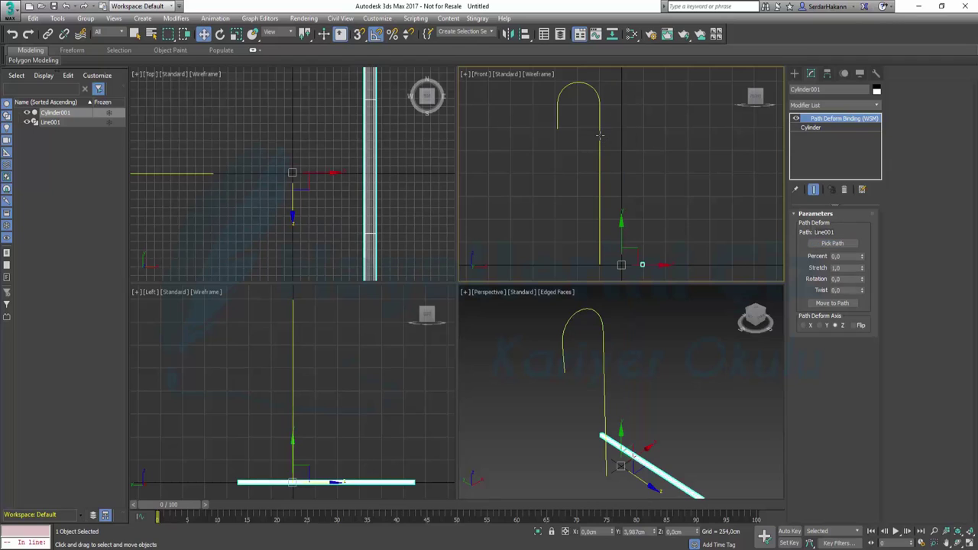
Set the Path Deform axis to Y and Percent to 71.
{"action": "left_click", "coordinate": [820, 325]}
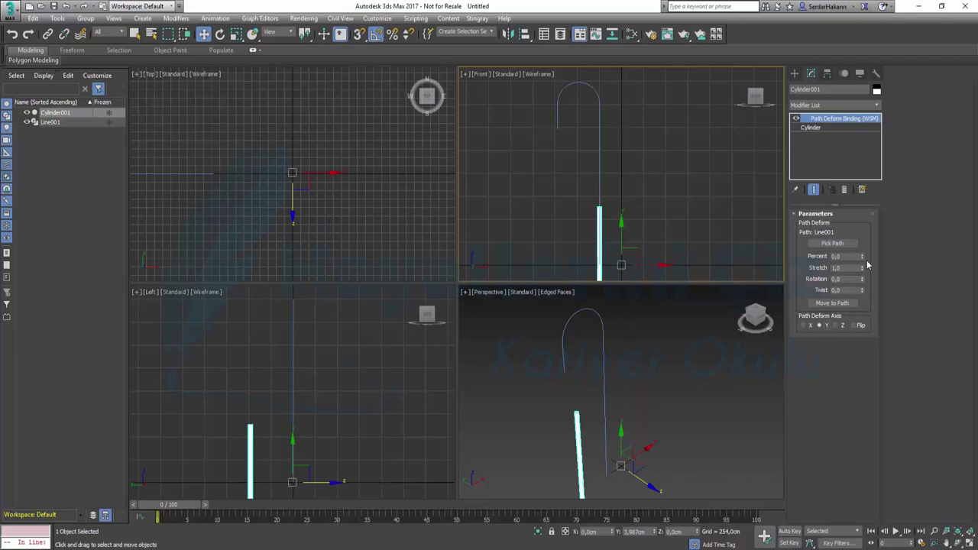
{"action": "left_click_drag", "start_coordinate": [864, 254], "coordinate": [850, 149]}
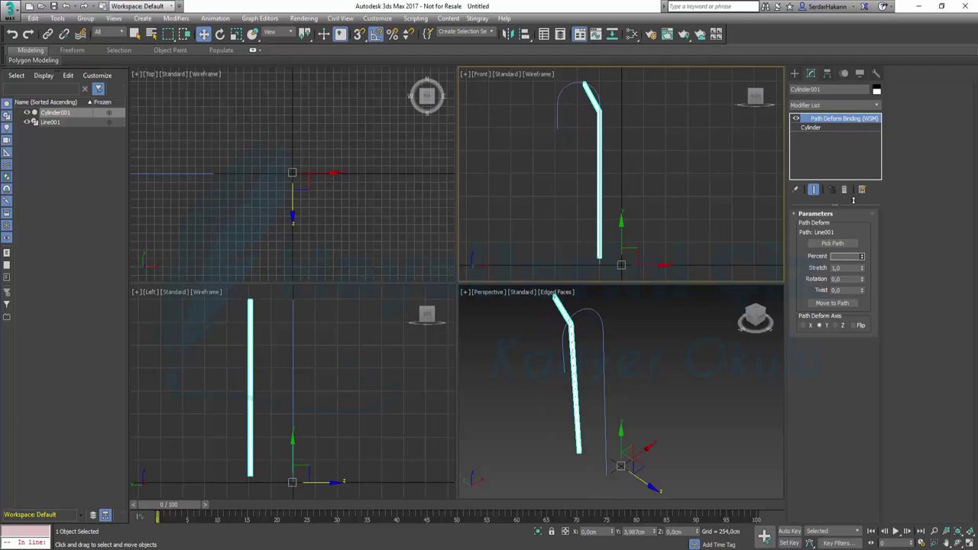
{"action": "left_click_drag", "start_coordinate": [850, 149], "coordinate": [845, 187]}
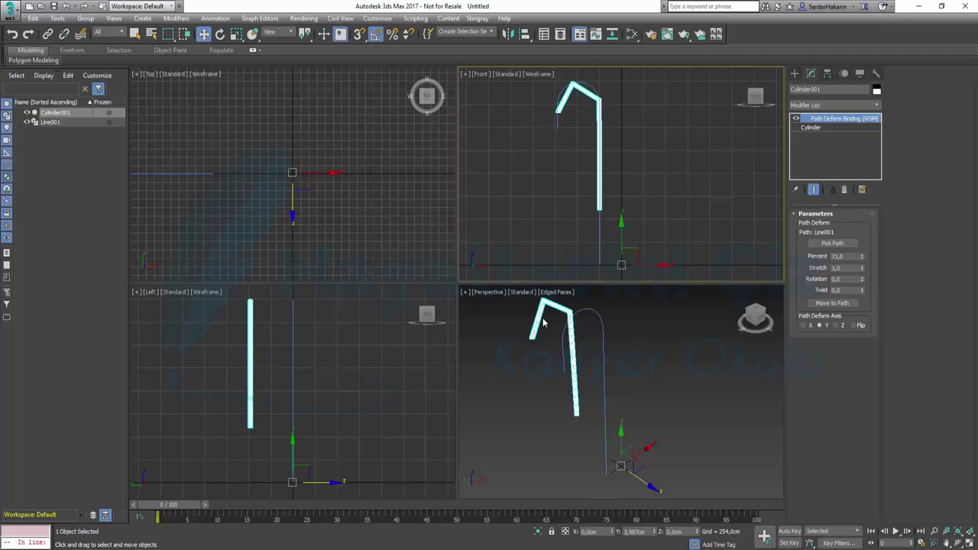
Maximize the Front view, hide its grid, and slide the cylinder further along the path.
{"action": "key", "text": "alt+w"}
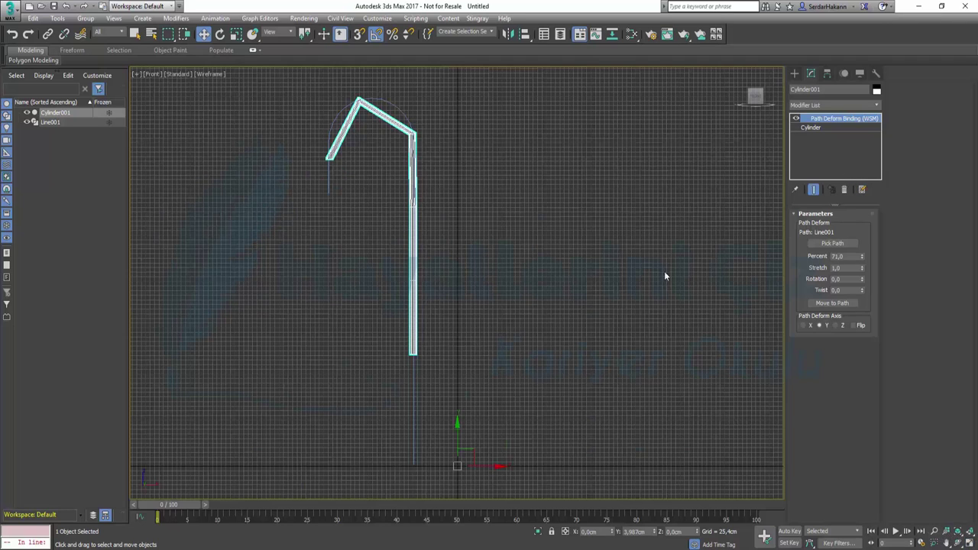
{"action": "key", "text": "g"}
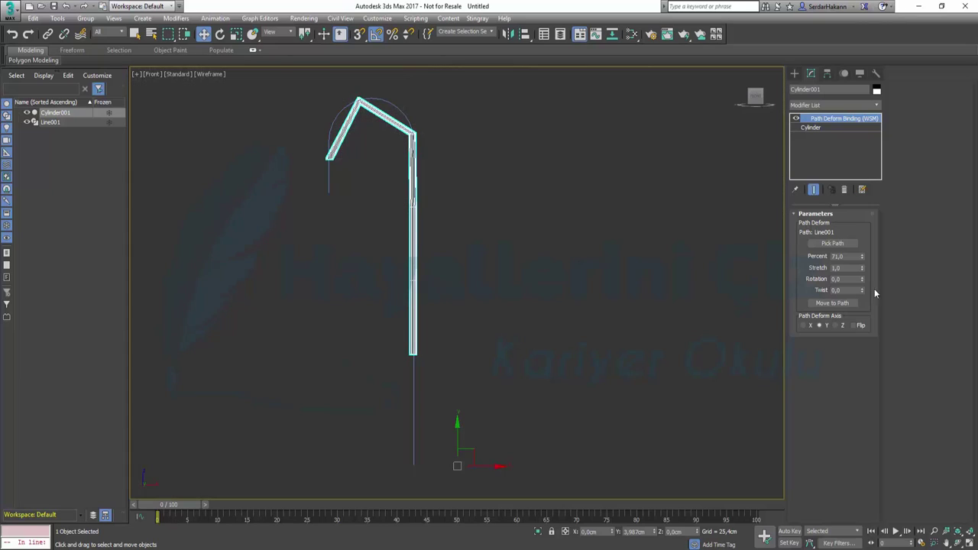
{"action": "mouse_move", "coordinate": [864, 256]}
{"action": "left_mouse_down"}
{"action": "mouse_move", "coordinate": [849, 189]}
{"action": "mouse_move", "coordinate": [852, 285]}
{"action": "mouse_move", "coordinate": [859, 257]}
{"action": "mouse_move", "coordinate": [850, 242]}
{"action": "mouse_move", "coordinate": [849, 290]}
{"action": "left_mouse_up"}
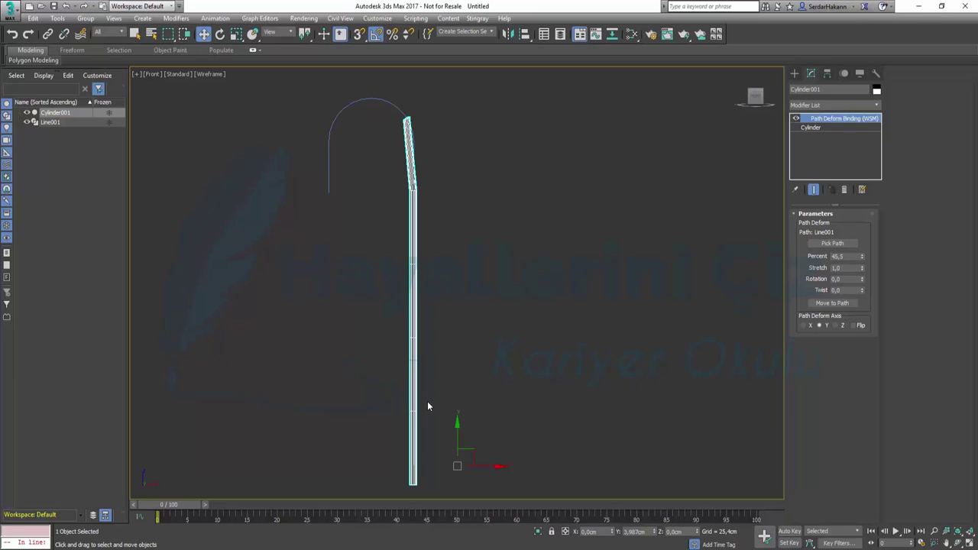
Give the cylinder 50 height segments.
{"action": "left_click", "coordinate": [812, 128]}
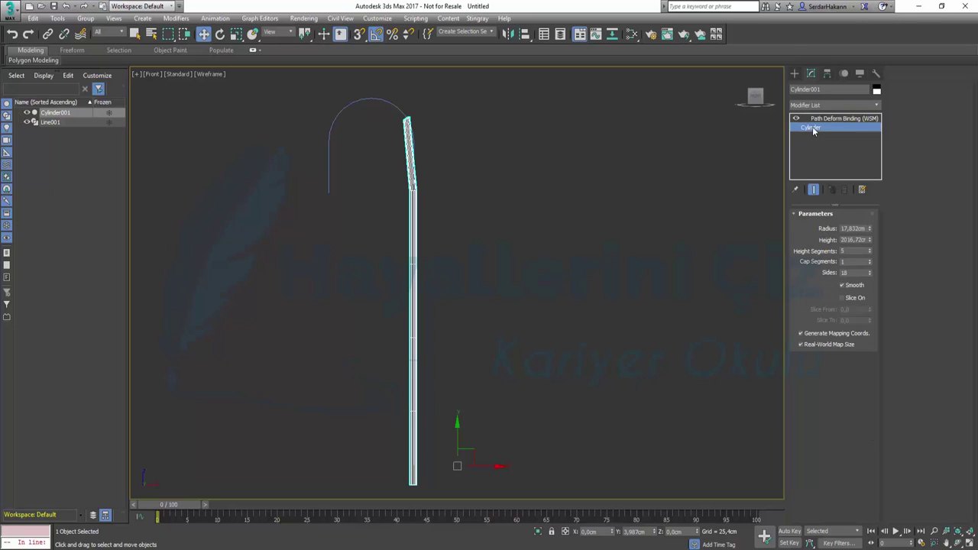
{"action": "double_click", "coordinate": [852, 251]}
{"action": "type", "text": "2"}
{"action": "key", "text": "Return"}
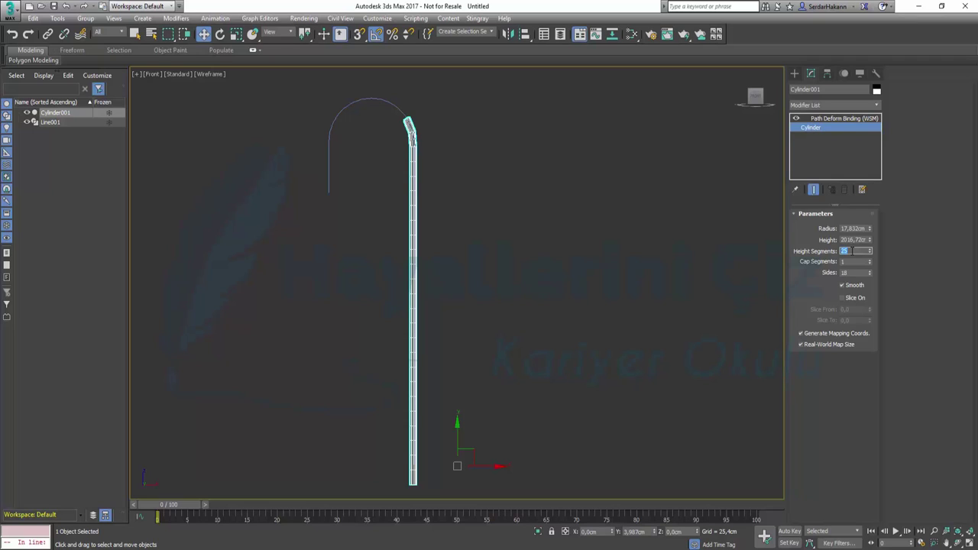
{"action": "type", "text": "50"}
{"action": "key", "text": "Return"}
Try a 2500 cm cylinder height and readjust the path percent.
{"action": "double_click", "coordinate": [854, 240]}
{"action": "type", "text": "250"}
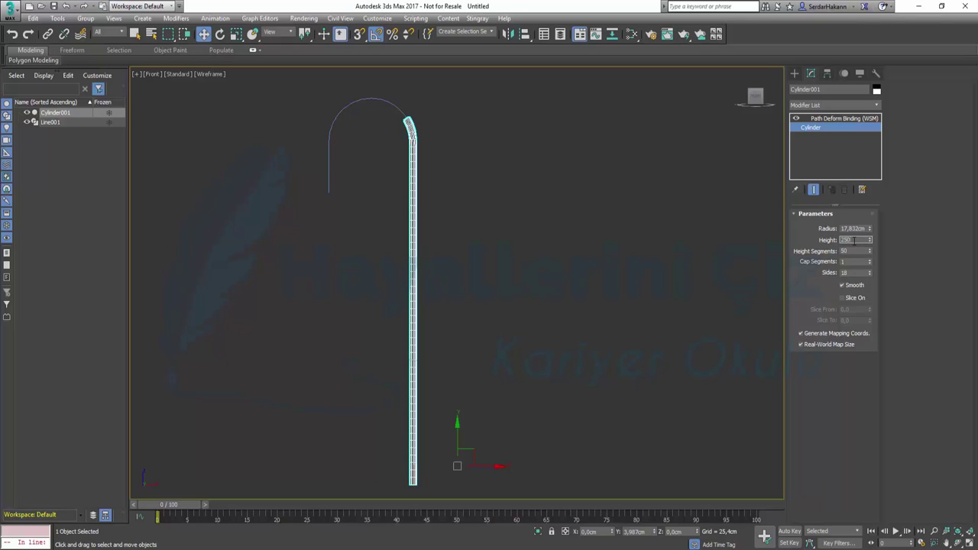
{"action": "key", "text": "Return"}
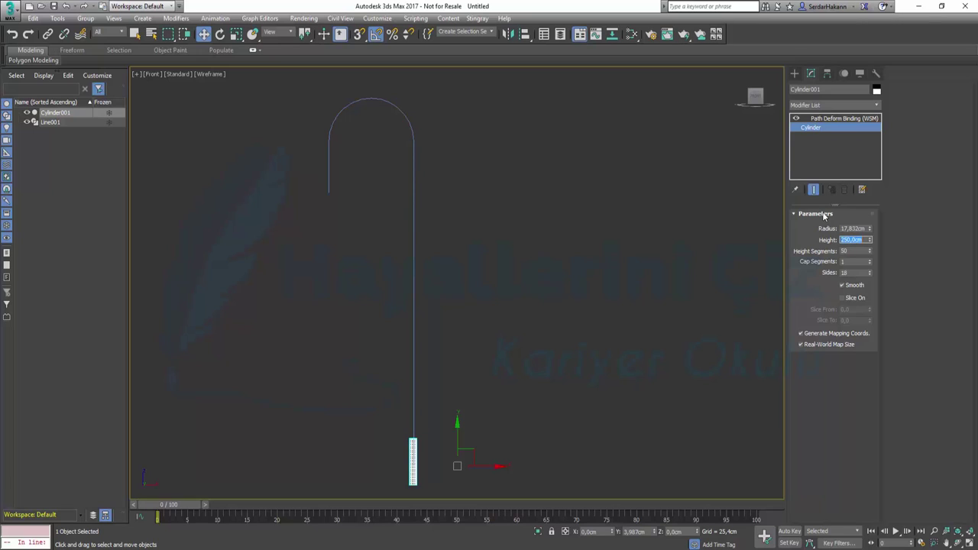
{"action": "type", "text": "2500"}
{"action": "key", "text": "Return"}
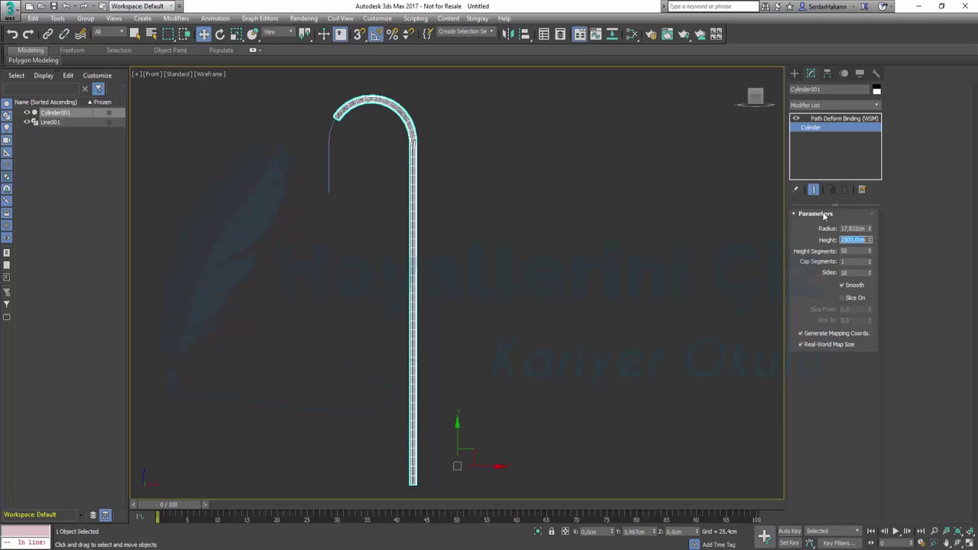
{"action": "left_click", "coordinate": [827, 120]}
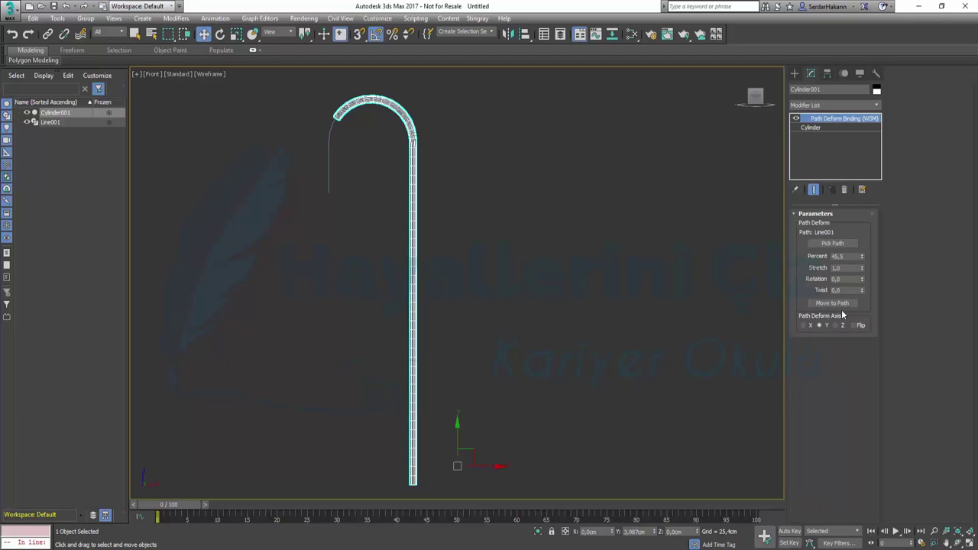
{"action": "left_click_drag", "start_coordinate": [862, 263], "coordinate": [859, 250]}
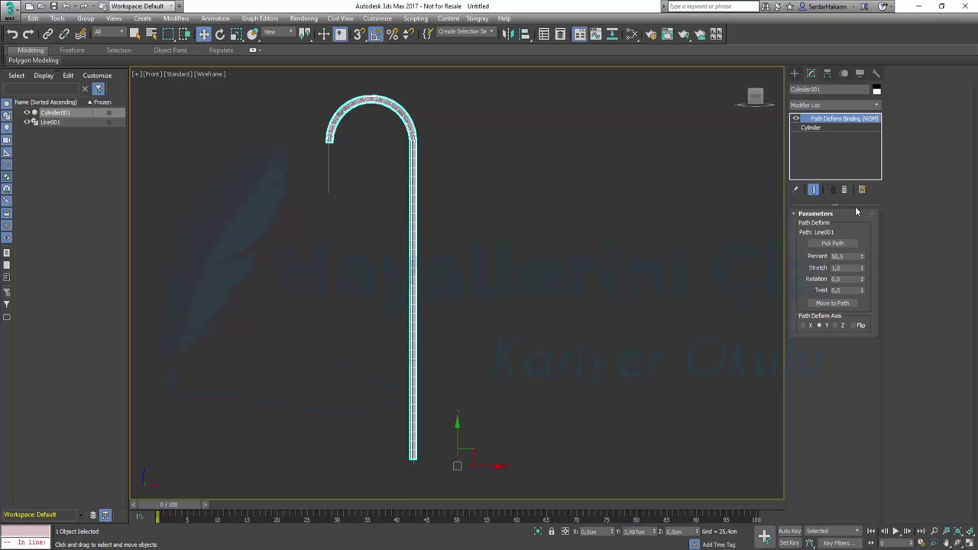
Set the cylinder height to 3000 cm and the Path Deform Percent to 49.5.
{"action": "left_click", "coordinate": [821, 127]}
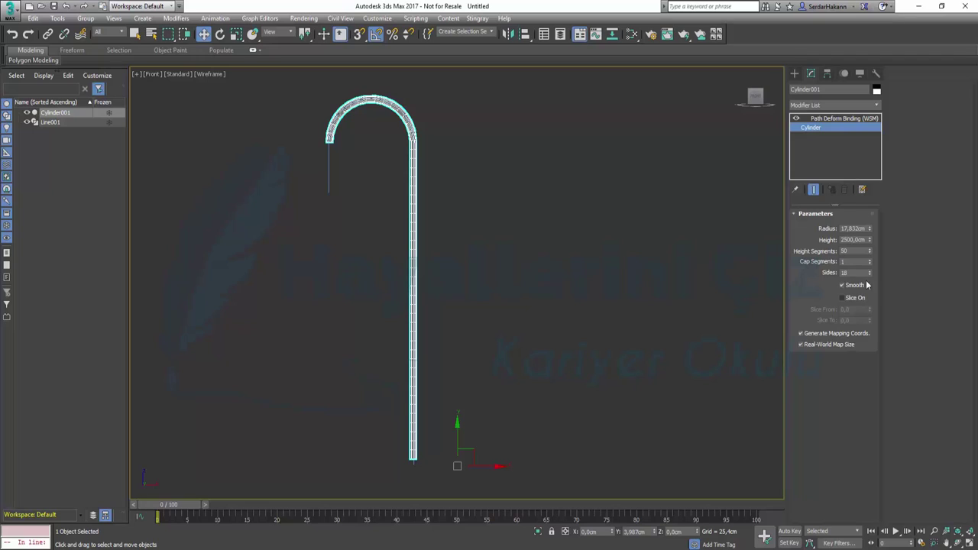
{"action": "double_click", "coordinate": [853, 239]}
{"action": "type", "text": "3000"}
{"action": "key", "text": "Return"}
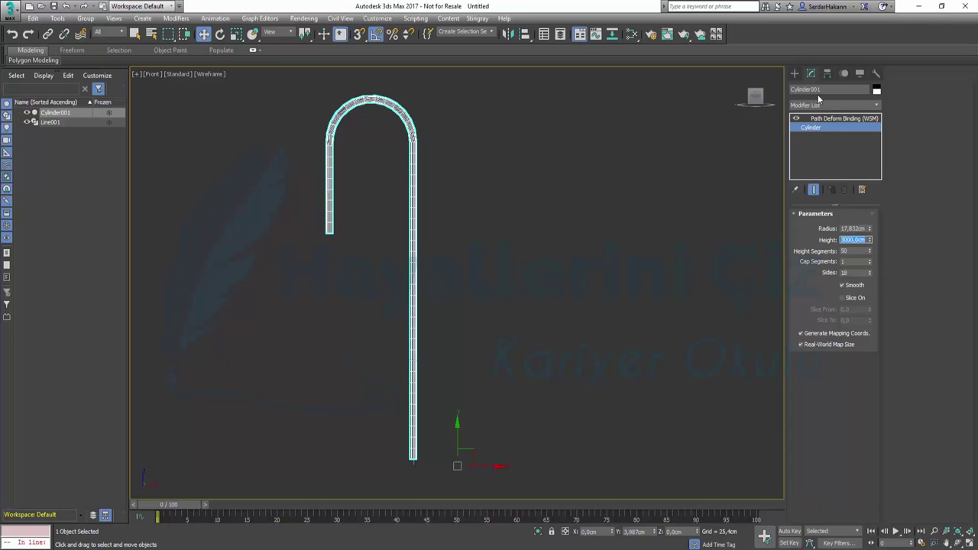
{"action": "left_click", "coordinate": [828, 119]}
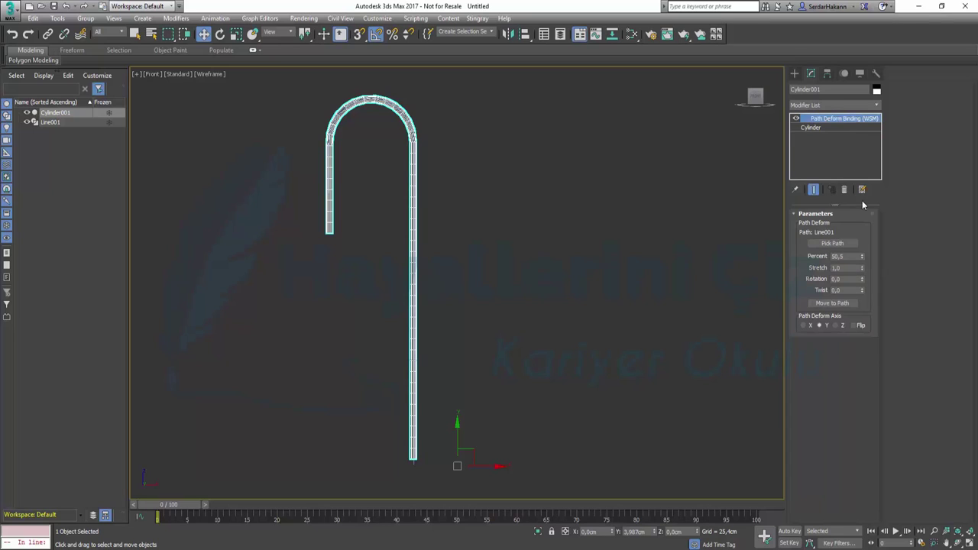
{"action": "left_click", "coordinate": [862, 259]}
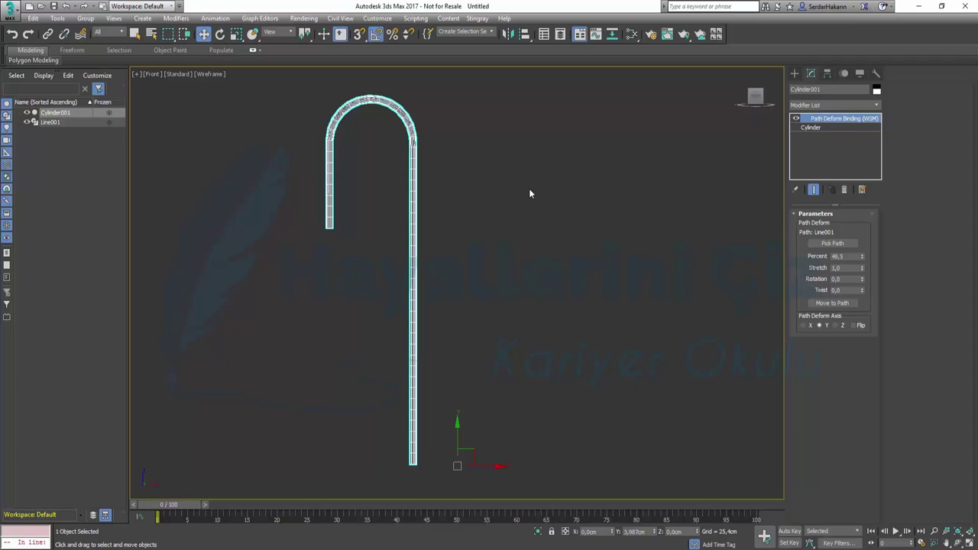
Delete the cylinder and hook line and restore the four-view layout.
{"action": "key", "text": "Delete"}
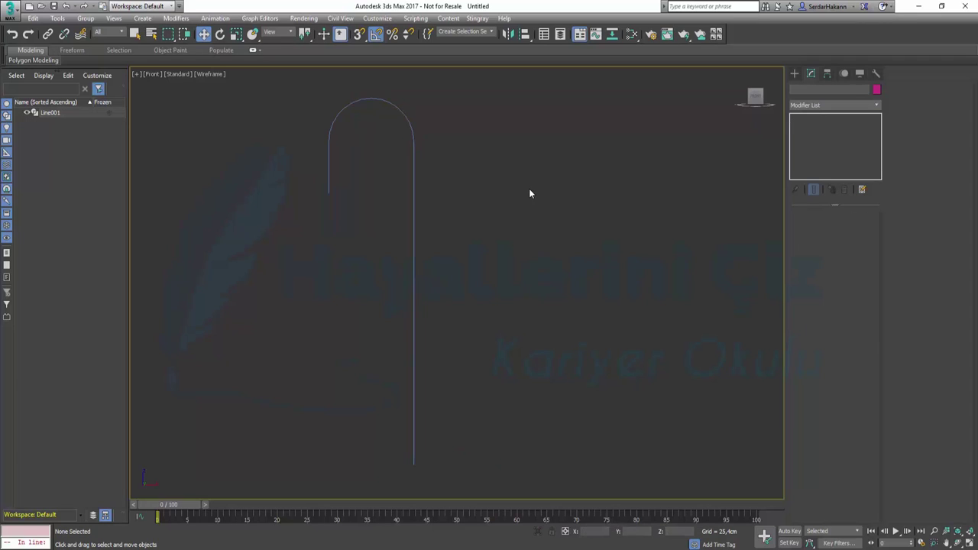
{"action": "left_click", "coordinate": [413, 176]}
{"action": "key", "text": "Delete"}
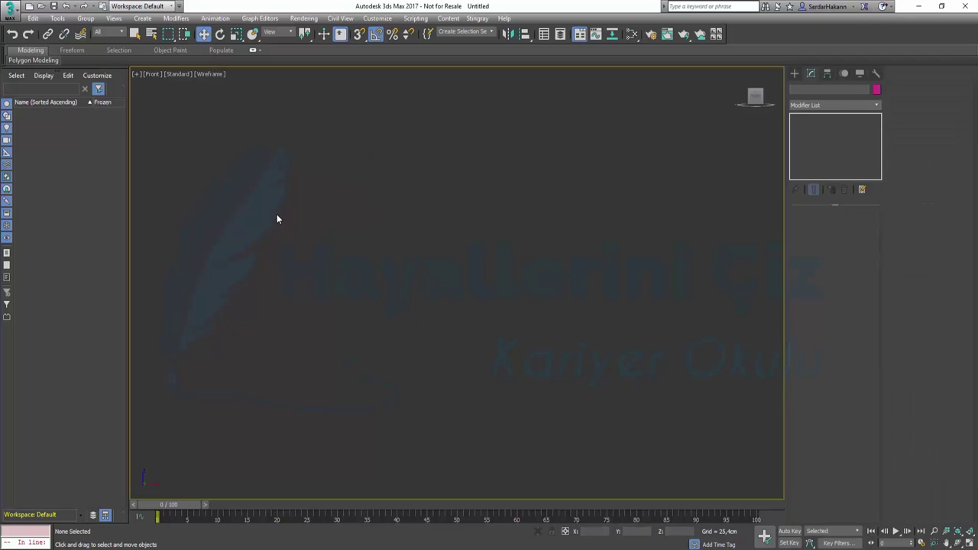
{"action": "left_click", "coordinate": [968, 542]}
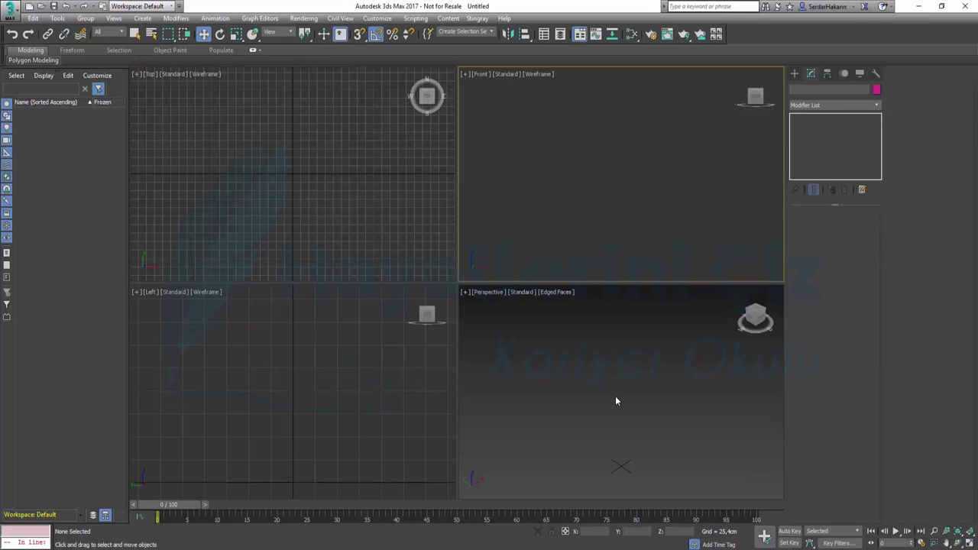
Show the grid in the Front, Left and Perspective views and bring up the spline shapes.
{"action": "left_click", "coordinate": [635, 402]}
{"action": "key", "text": "g"}
{"action": "left_click", "coordinate": [599, 186]}
{"action": "left_click", "coordinate": [430, 365]}
{"action": "key", "text": "g"}
{"action": "left_click", "coordinate": [558, 294]}
{"action": "key", "text": "g"}
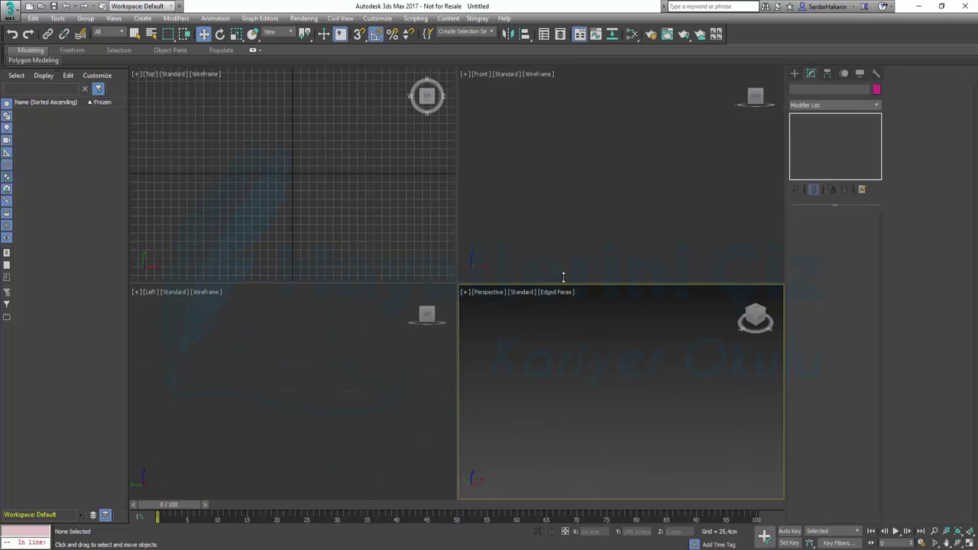
{"action": "left_click", "coordinate": [597, 233]}
{"action": "key", "text": "g"}
{"action": "left_click", "coordinate": [402, 374]}
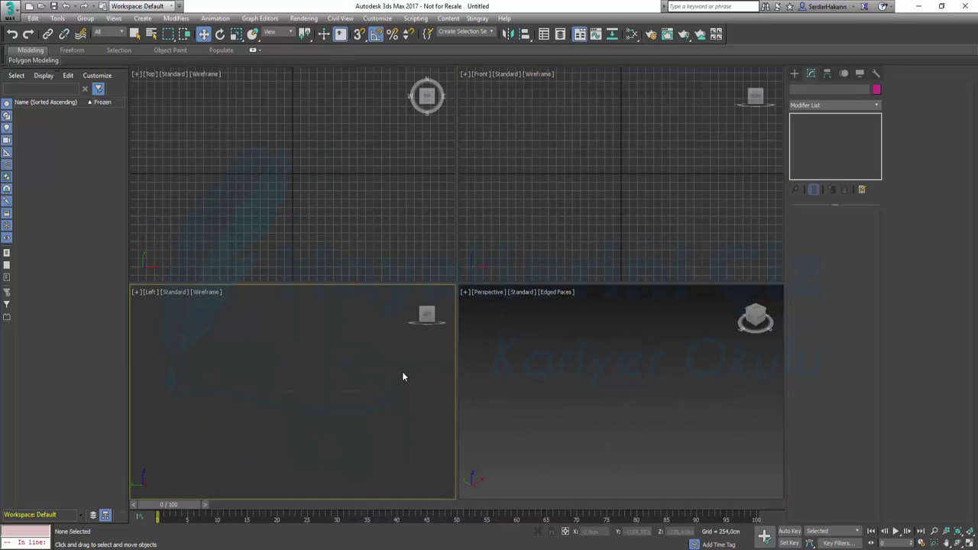
{"action": "key", "text": "g"}
{"action": "left_click", "coordinate": [634, 405]}
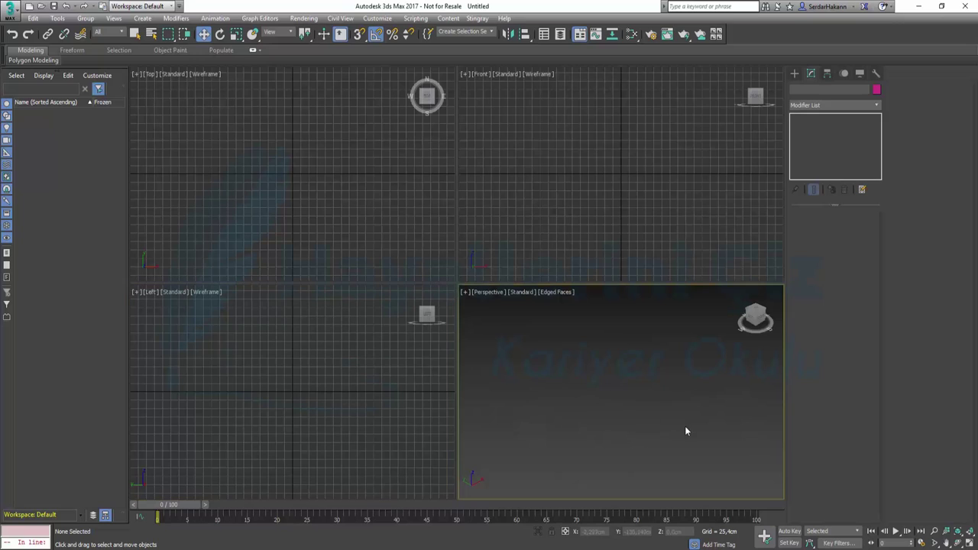
{"action": "key", "text": "g"}
{"action": "left_click", "coordinate": [794, 73]}
{"action": "left_click", "coordinate": [807, 89]}
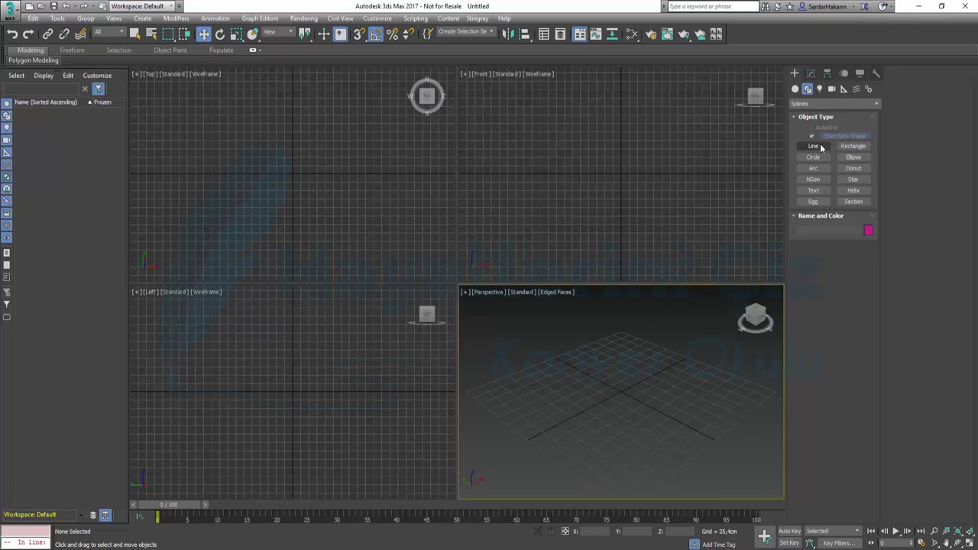
Draw a box's base in the Top view and maximize the Perspective view around it.
{"action": "left_click", "coordinate": [795, 89]}
{"action": "left_click", "coordinate": [813, 138]}
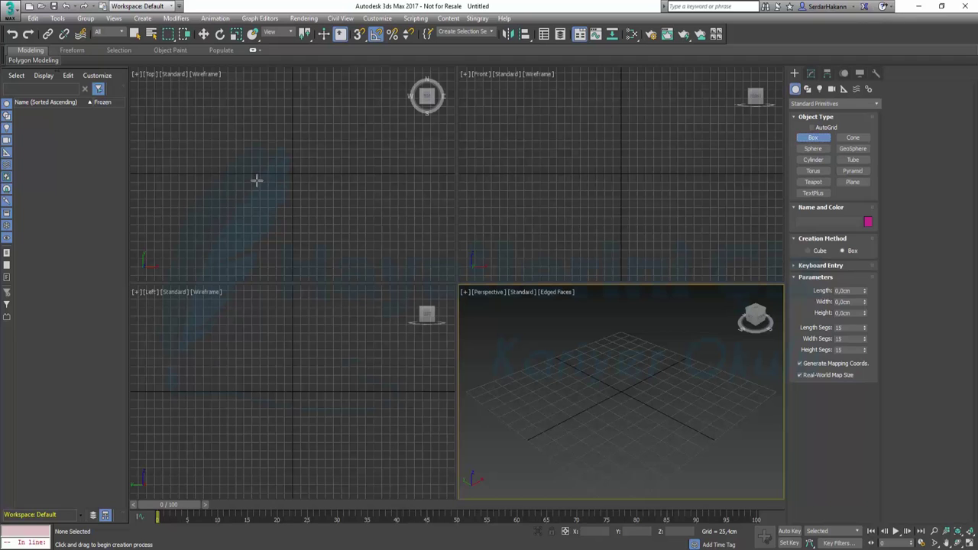
{"action": "mouse_move", "coordinate": [169, 160]}
{"action": "left_mouse_down"}
{"action": "mouse_move", "coordinate": [262, 179]}
{"action": "mouse_move", "coordinate": [394, 182]}
{"action": "left_mouse_up"}
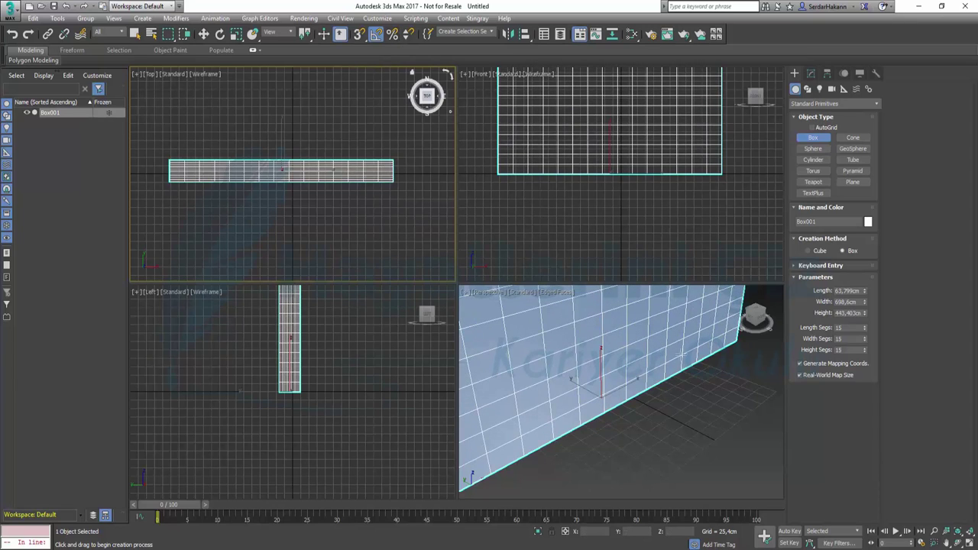
{"action": "right_click", "coordinate": [722, 405]}
{"action": "key", "text": "z"}
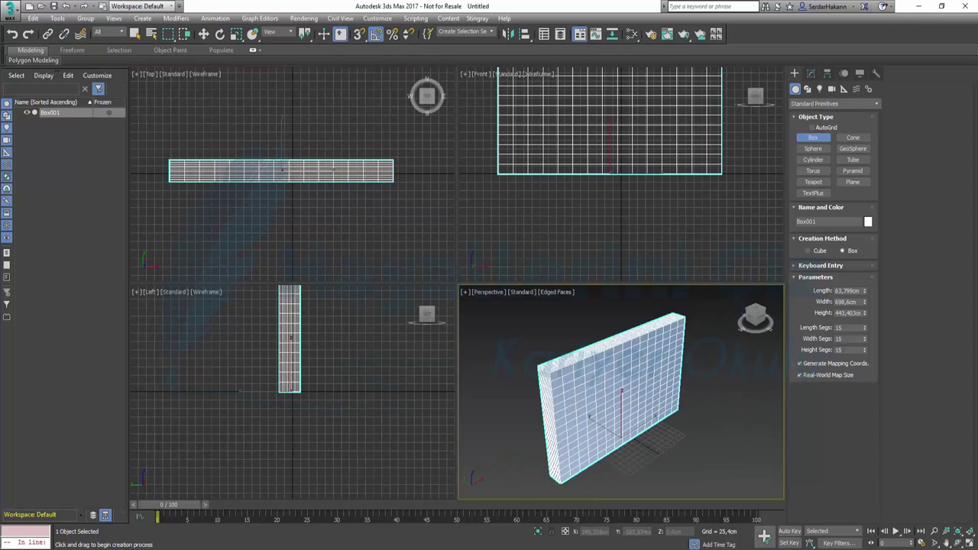
{"action": "left_click", "coordinate": [967, 543]}
{"action": "middle_click_drag", "start_coordinate": [539, 360], "coordinate": [588, 327], "text": "alt"}
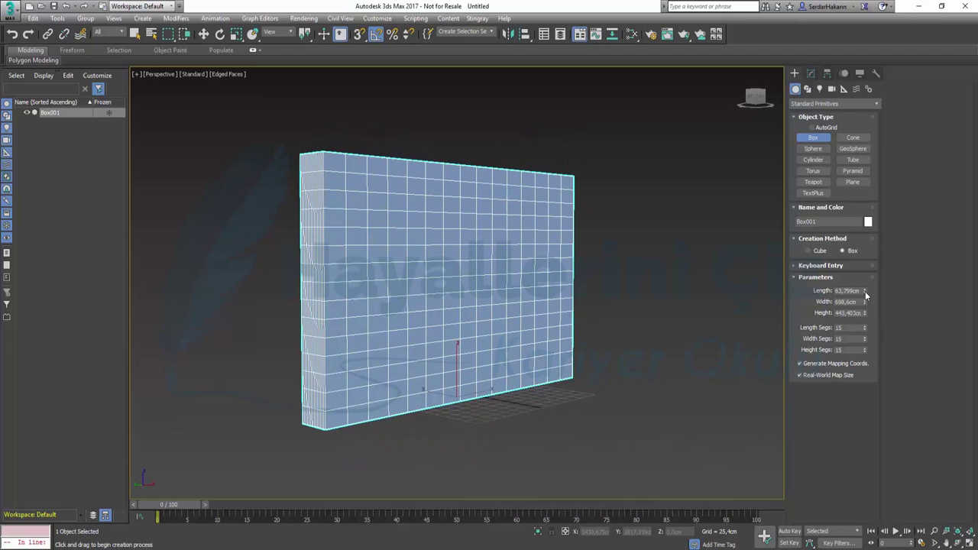
Widen the box to about 1641.7 cm.
{"action": "left_click_drag", "start_coordinate": [865, 301], "coordinate": [864, 259]}
{"action": "scroll", "coordinate": [312, 278], "scroll_direction": "down", "scroll_amount": 2}
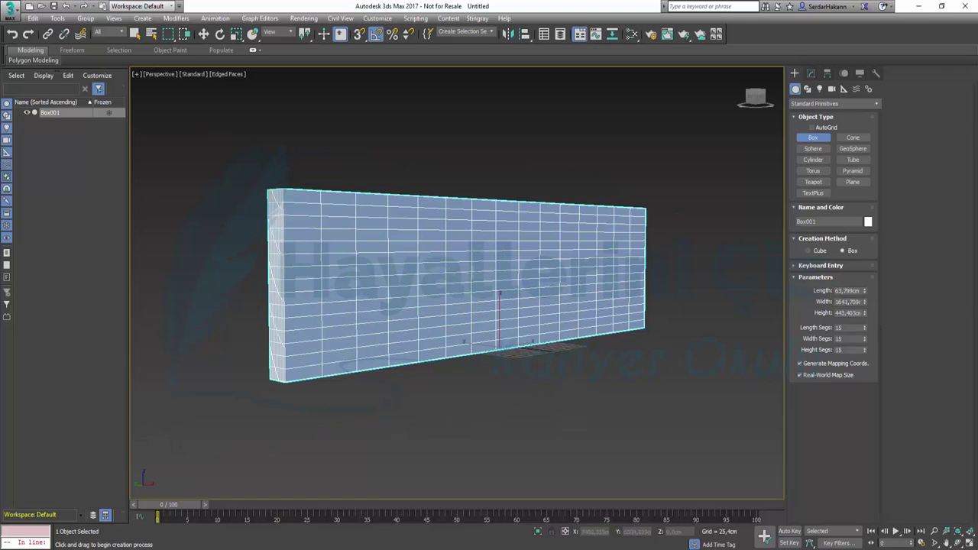
{"action": "middle_click_drag", "start_coordinate": [313, 278], "coordinate": [344, 277], "text": "alt"}
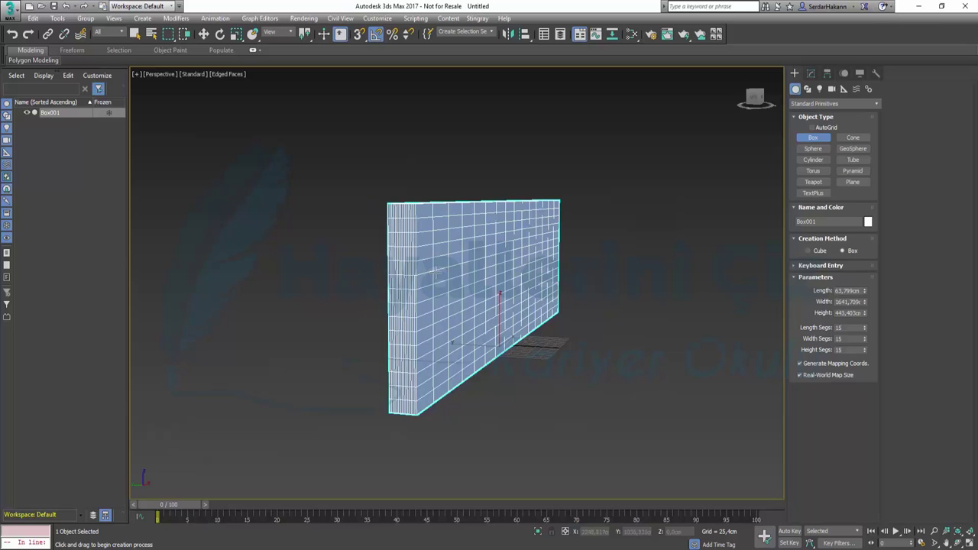
Set the box to 5 length, 30 width and 30 height segments, then return to four views.
{"action": "double_click", "coordinate": [853, 329]}
{"action": "key", "text": "Return"}
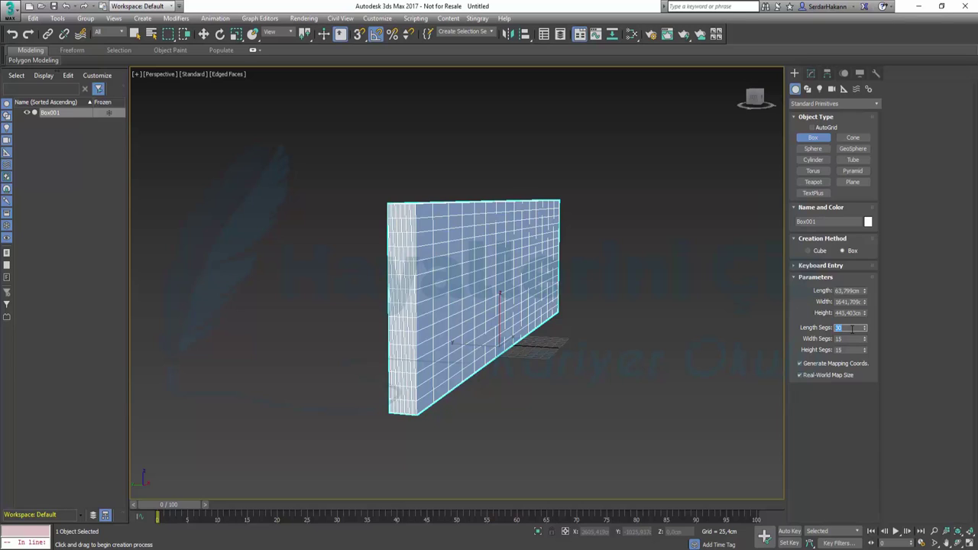
{"action": "key", "text": "Return"}
{"action": "key", "text": "Tab"}
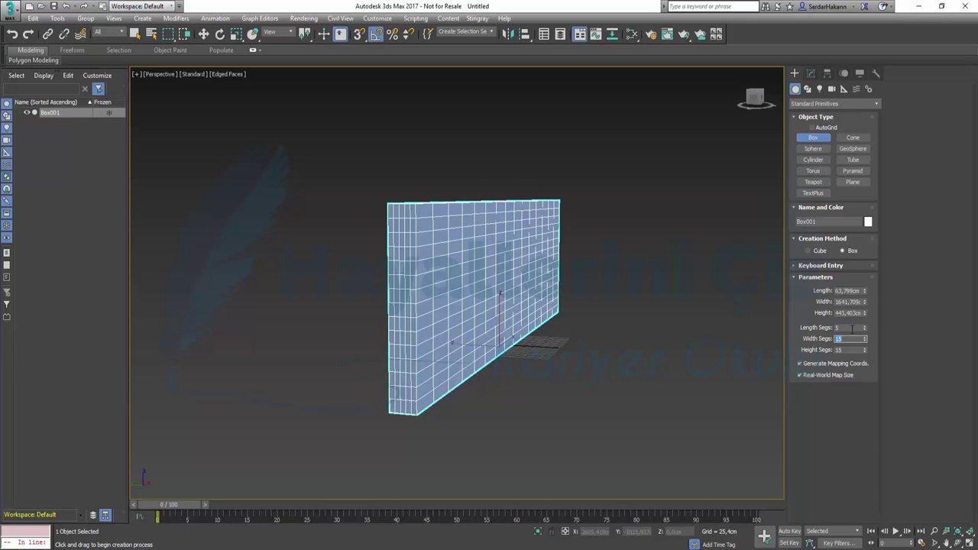
{"action": "type", "text": "30"}
{"action": "key", "text": "Return"}
{"action": "key", "text": "Tab"}
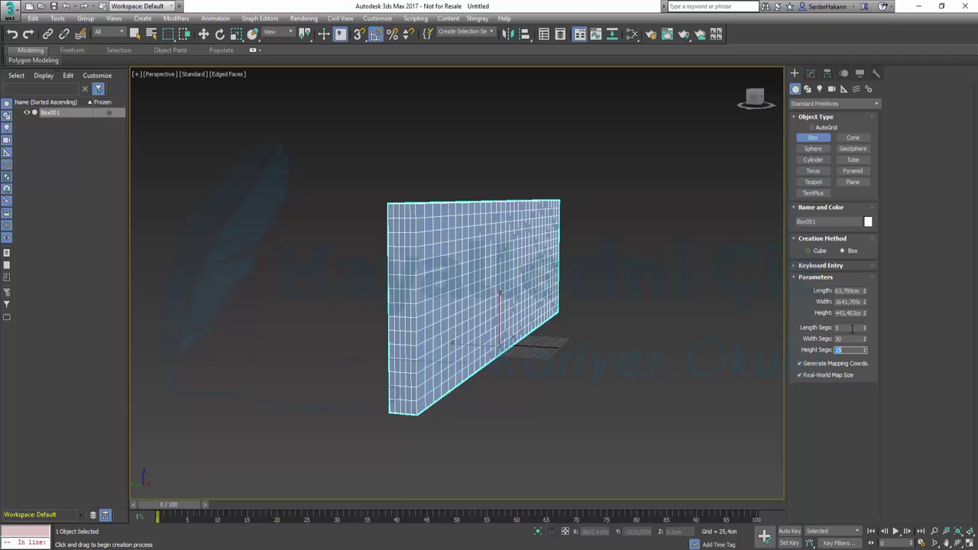
{"action": "key", "text": "Tab"}
{"action": "double_click", "coordinate": [844, 350]}
{"action": "type", "text": "30"}
{"action": "key", "text": "Return"}
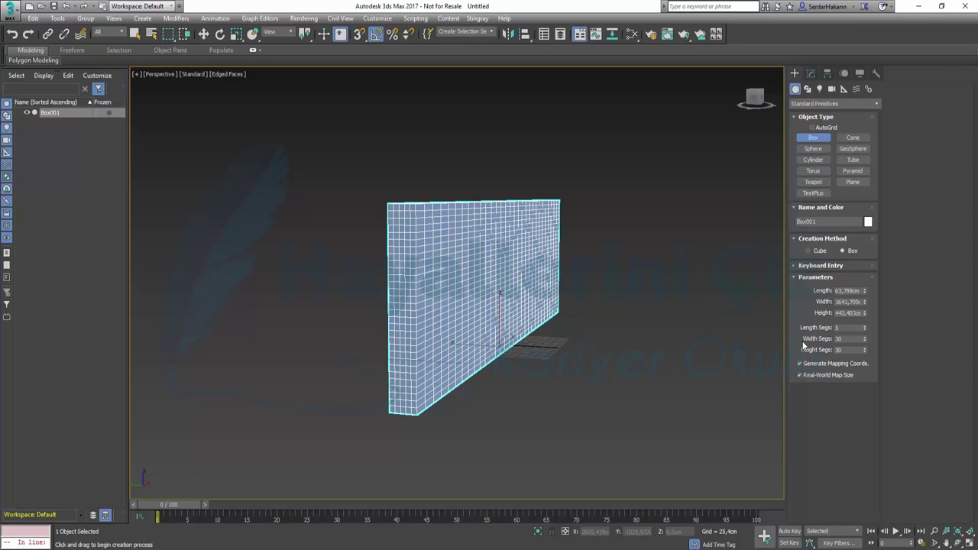
{"action": "mouse_move", "coordinate": [510, 228]}
{"action": "middle_mouse_down", "text": "alt"}
{"action": "mouse_move", "coordinate": [498, 218]}
{"action": "mouse_move", "coordinate": [577, 236]}
{"action": "middle_mouse_up", "text": "alt"}
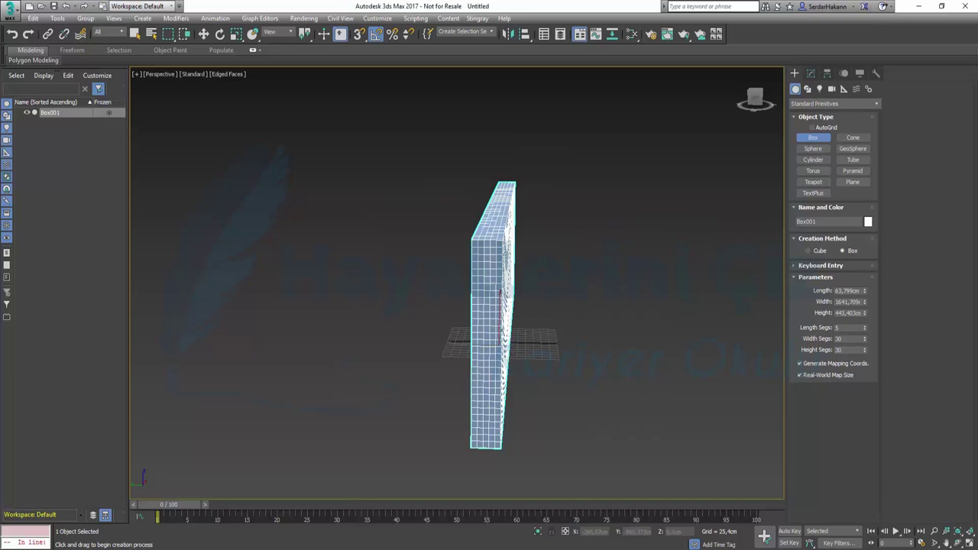
{"action": "key", "text": "alt+w"}
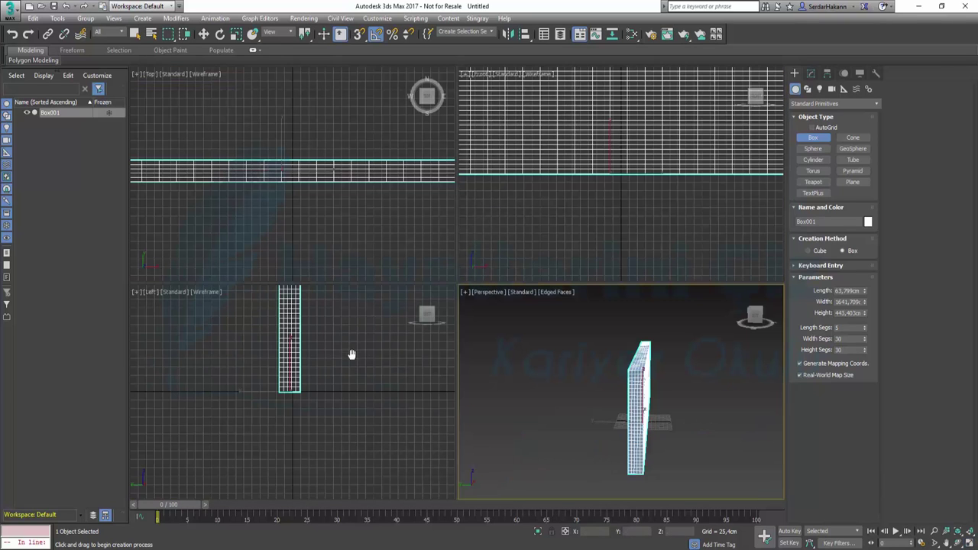
Maximize the Left view with its grid hidden and frame the wall.
{"action": "middle_click_drag", "start_coordinate": [351, 354], "coordinate": [353, 425]}
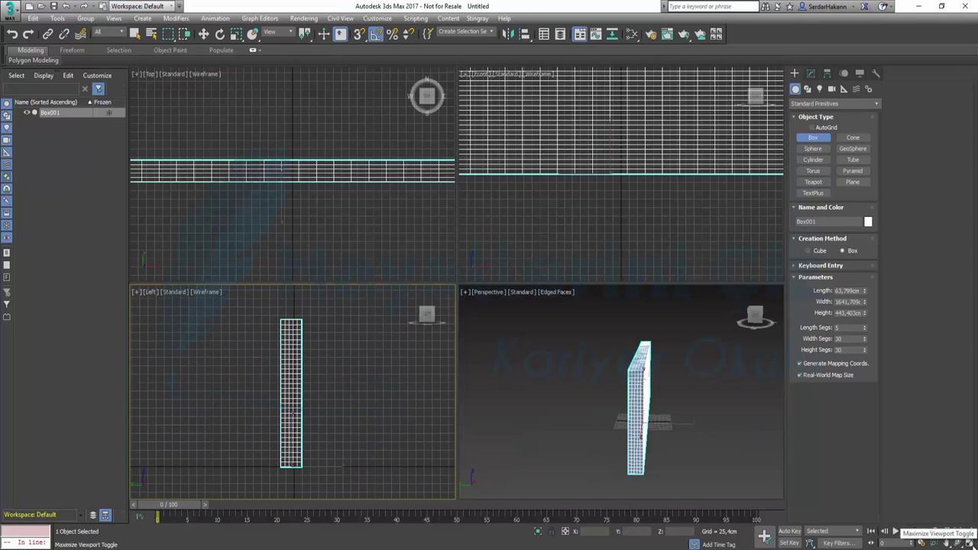
{"action": "key", "text": "alt+w"}
{"action": "key", "text": "g"}
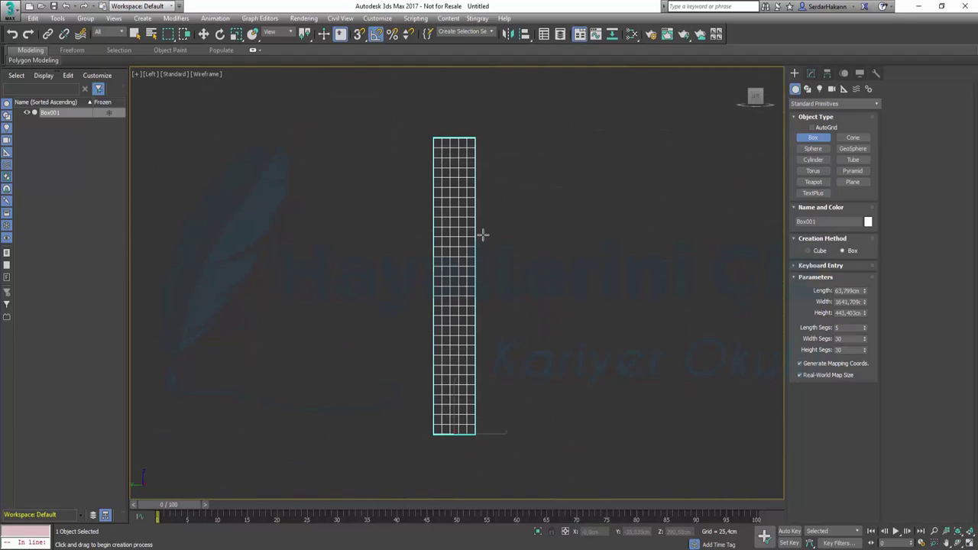
{"action": "scroll", "coordinate": [484, 231], "scroll_direction": "up", "scroll_amount": 2}
{"action": "middle_click_drag", "start_coordinate": [502, 253], "coordinate": [527, 232]}
{"action": "scroll", "coordinate": [527, 231], "scroll_direction": "down", "scroll_amount": 2}
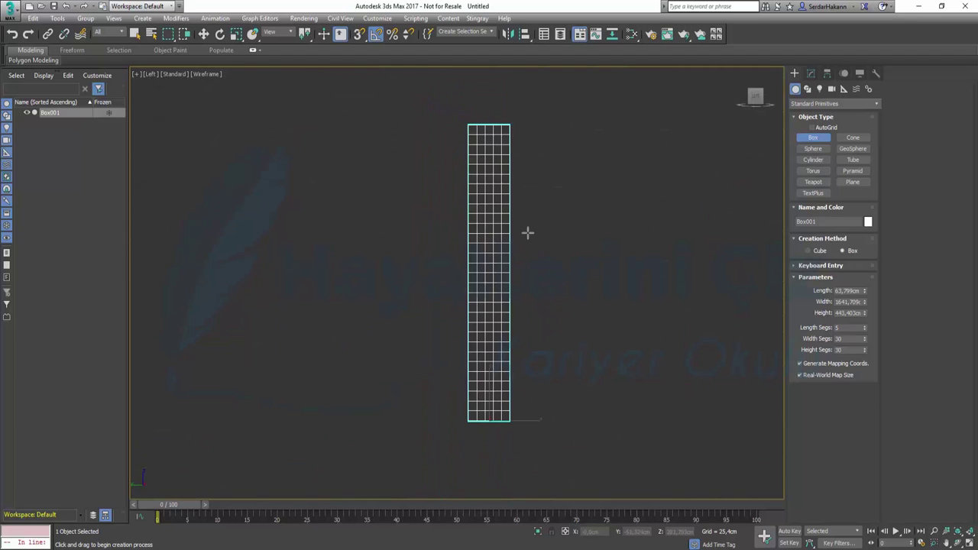
Draw an open four-point line rising beside the wall, turning left and dropping down.
{"action": "left_click", "coordinate": [807, 88]}
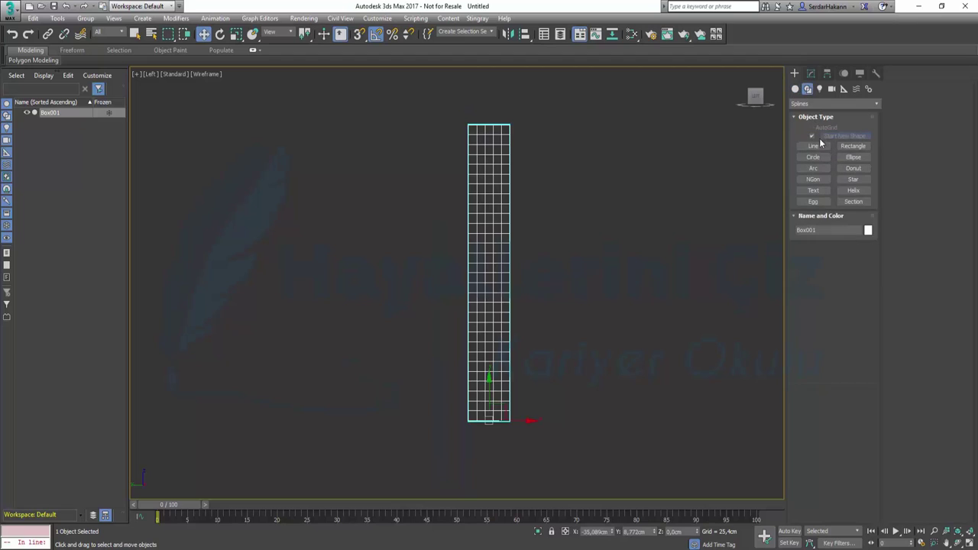
{"action": "left_click", "coordinate": [813, 146]}
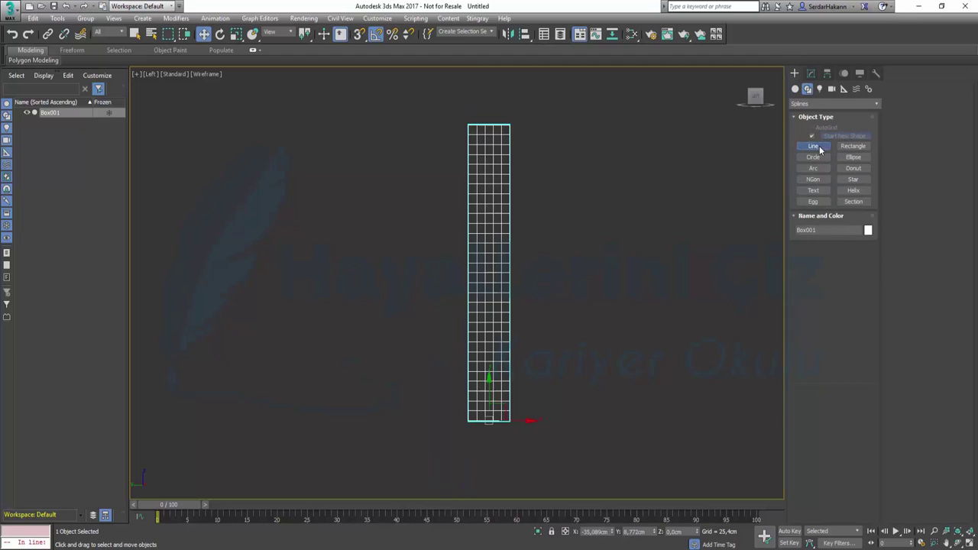
{"action": "left_click", "coordinate": [461, 419]}
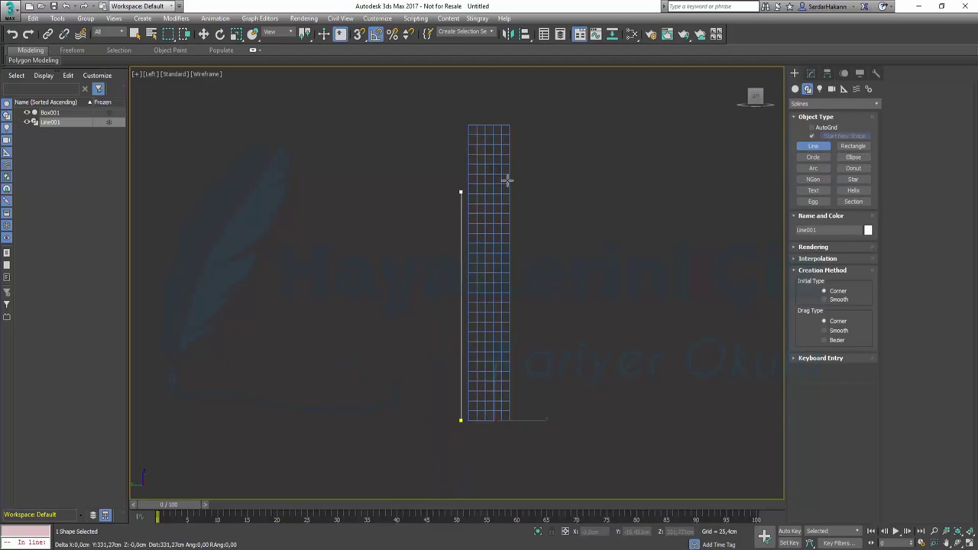
{"action": "left_click", "coordinate": [505, 125], "text": "shift"}
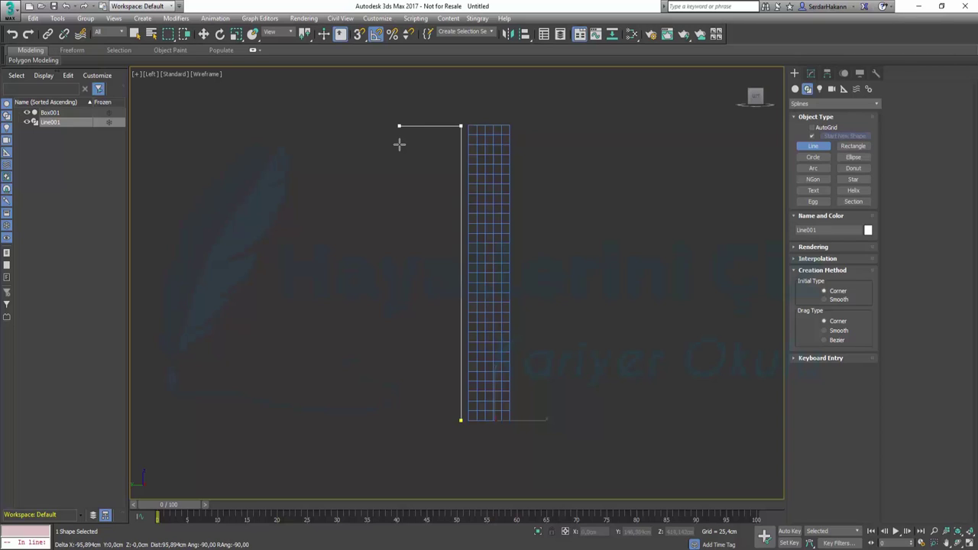
{"action": "left_click", "coordinate": [398, 142], "text": "shift"}
{"action": "left_click", "coordinate": [409, 182], "text": "shift"}
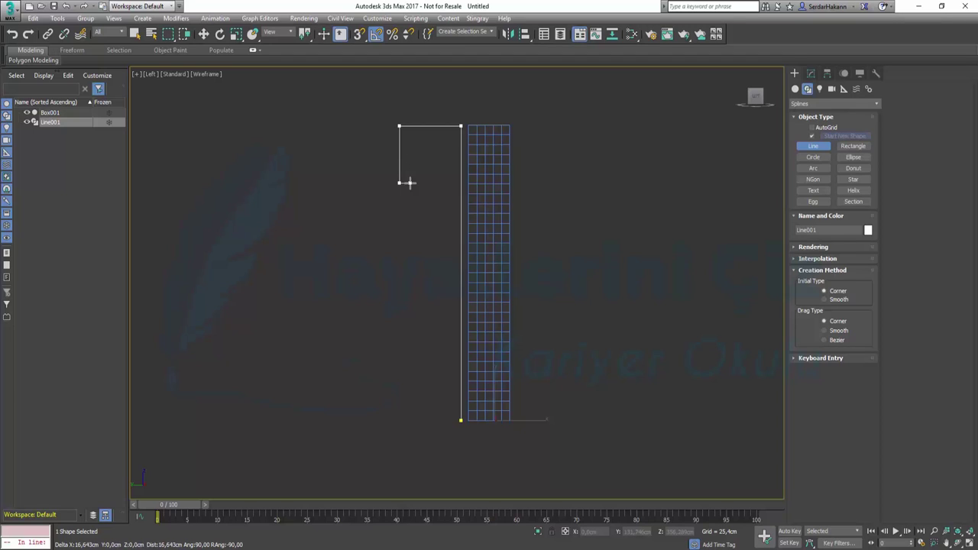
{"action": "right_click", "coordinate": [409, 182]}
{"action": "right_click", "coordinate": [528, 201]}
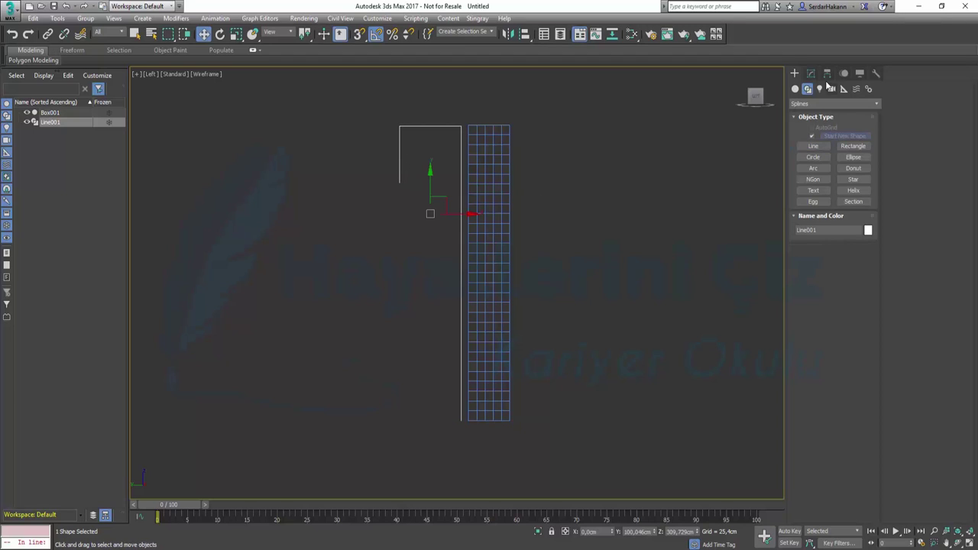
Fillet Line001's two top vertices into a rounded arch, then select Box001.
{"action": "left_click", "coordinate": [810, 74]}
{"action": "left_click", "coordinate": [821, 252]}
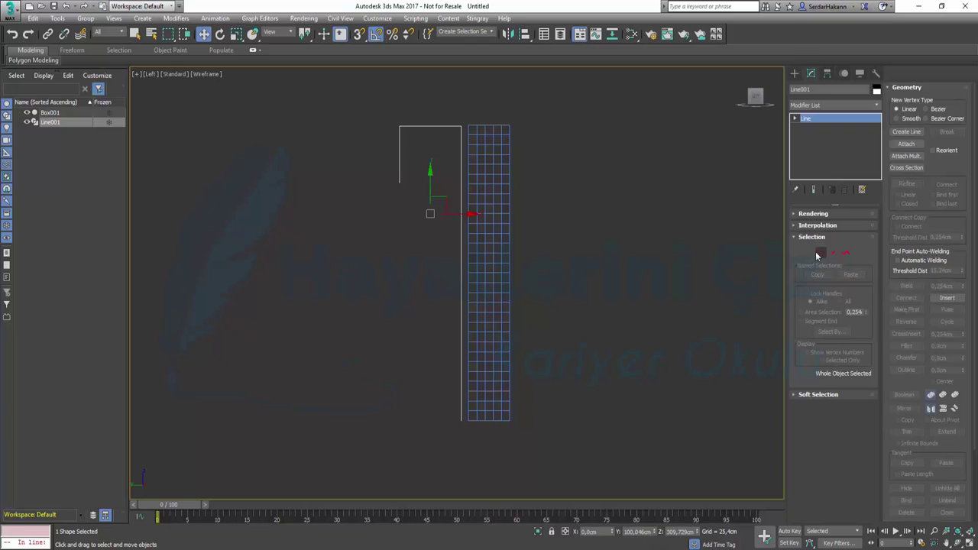
{"action": "left_click_drag", "start_coordinate": [360, 98], "coordinate": [480, 153]}
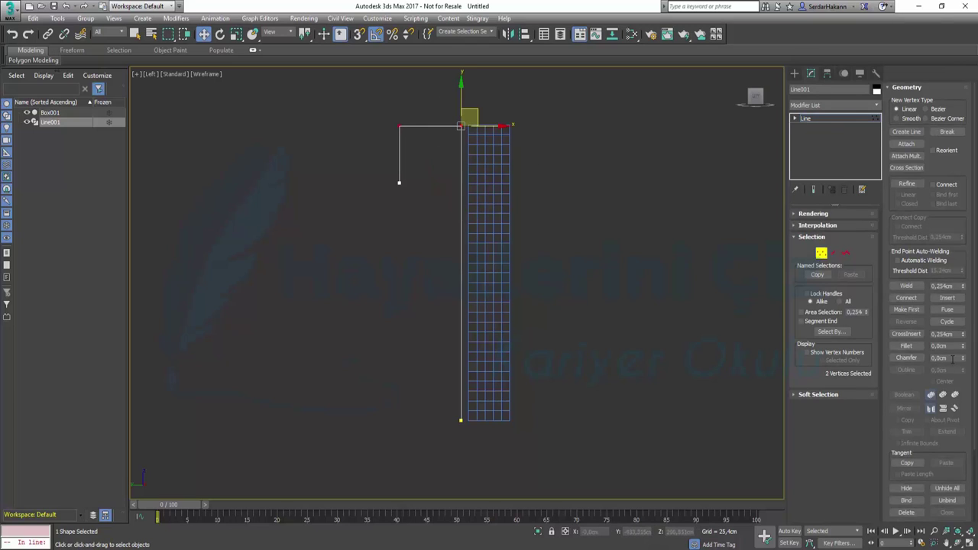
{"action": "left_click", "coordinate": [917, 346]}
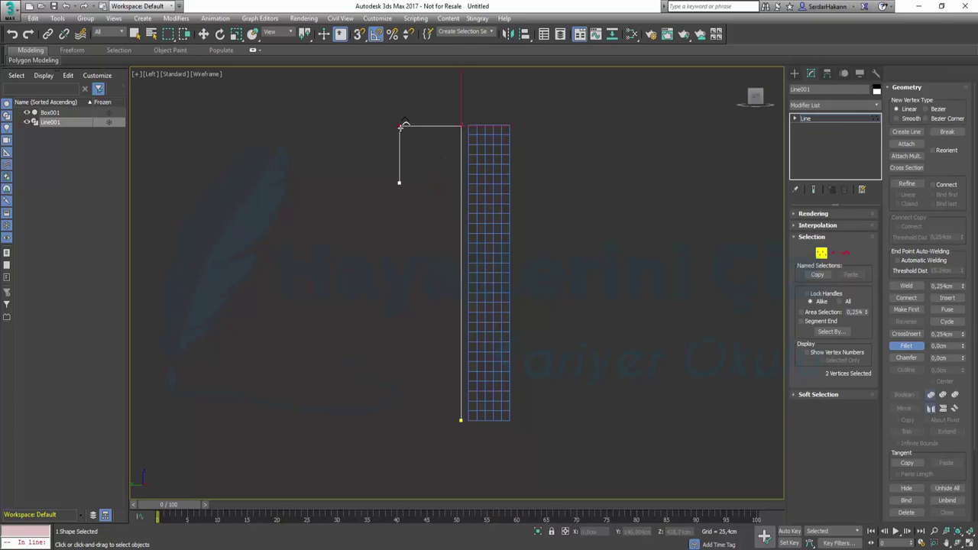
{"action": "left_click_drag", "start_coordinate": [401, 126], "coordinate": [442, 61]}
{"action": "key", "text": "w"}
{"action": "left_click", "coordinate": [818, 255]}
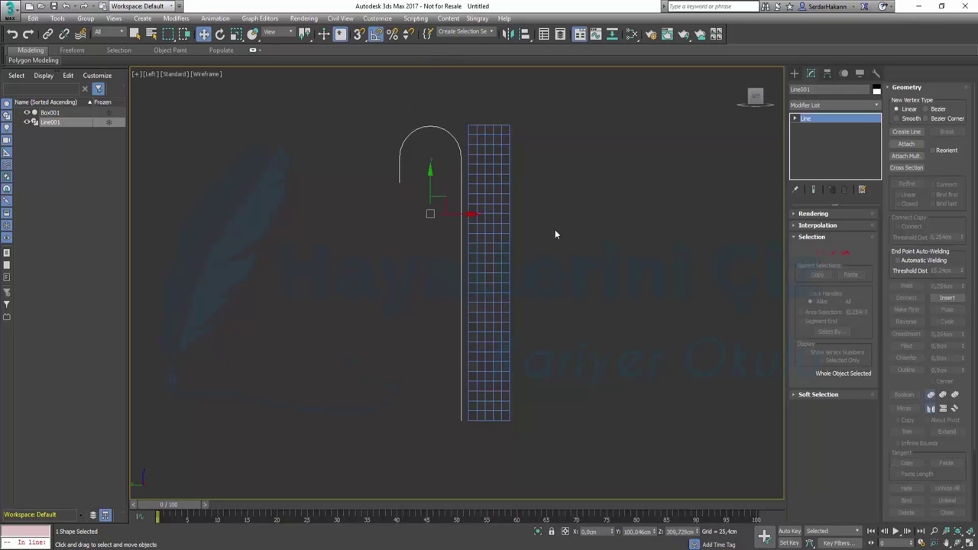
{"action": "left_click", "coordinate": [500, 205]}
Bind Box001 to Line001 with Path Deform Binding and set Percent to -17.0.
{"action": "left_click", "coordinate": [831, 108]}
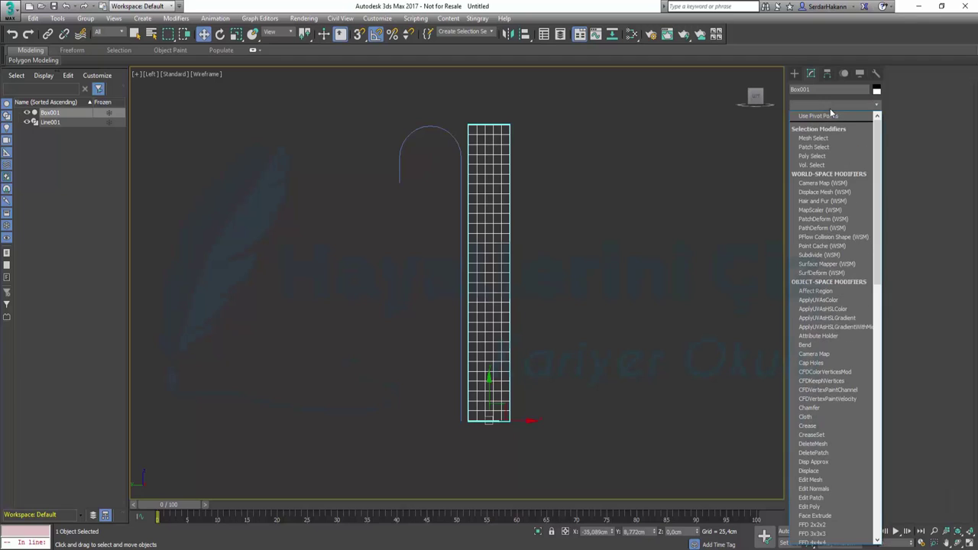
{"action": "left_click", "coordinate": [831, 228]}
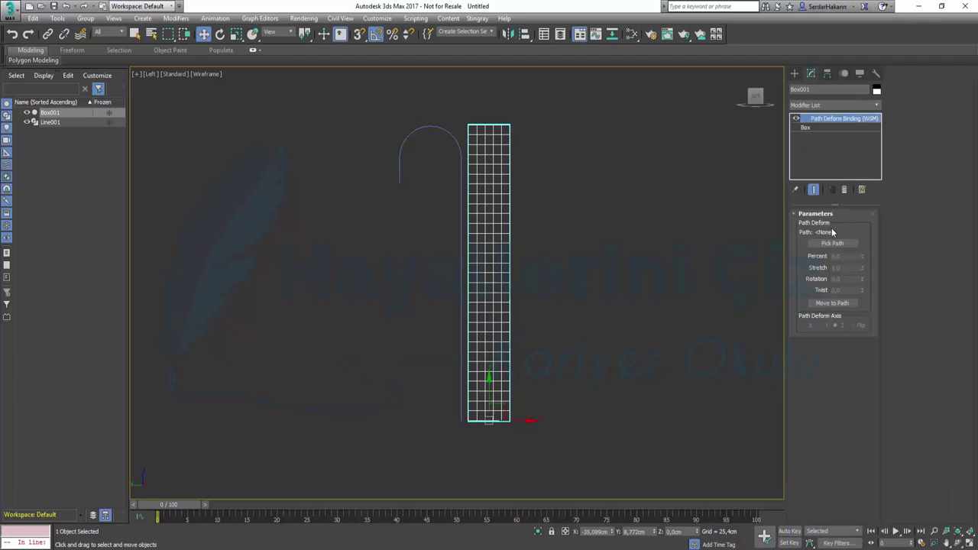
{"action": "left_click", "coordinate": [832, 243]}
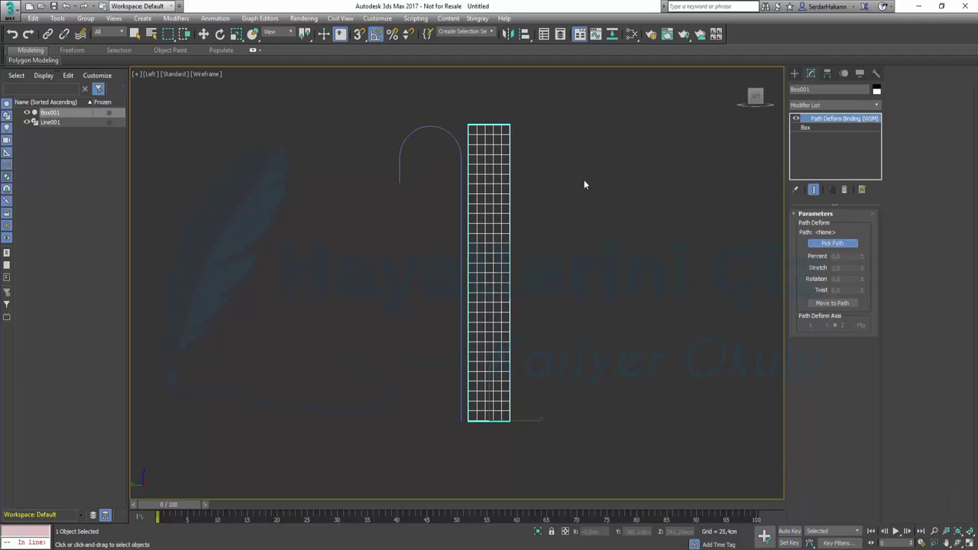
{"action": "left_click", "coordinate": [449, 138]}
{"action": "scroll", "coordinate": [570, 259], "scroll_direction": "down", "scroll_amount": 3}
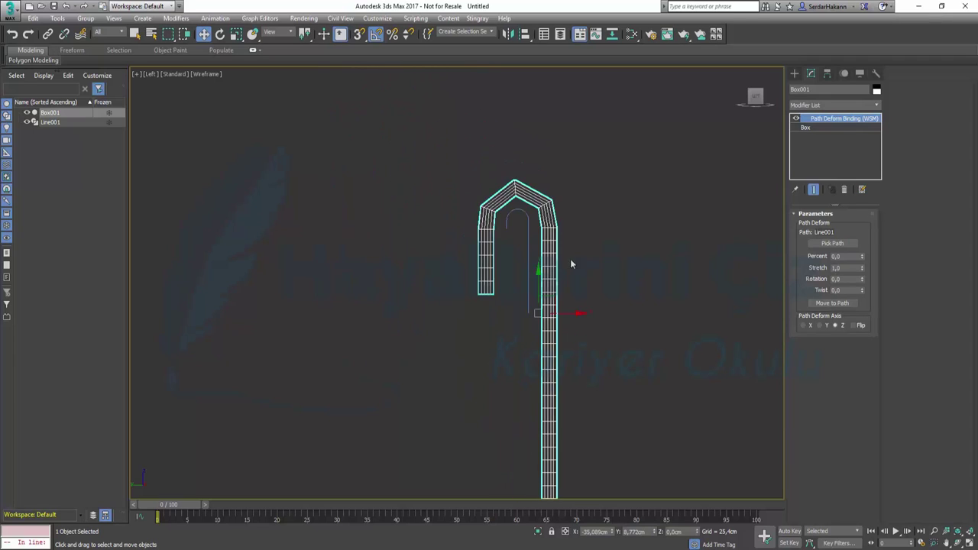
{"action": "scroll", "coordinate": [602, 305], "scroll_direction": "down", "scroll_amount": 2}
{"action": "scroll", "coordinate": [602, 309], "scroll_direction": "up", "scroll_amount": 2}
{"action": "scroll", "coordinate": [603, 310], "scroll_direction": "up", "scroll_amount": 3}
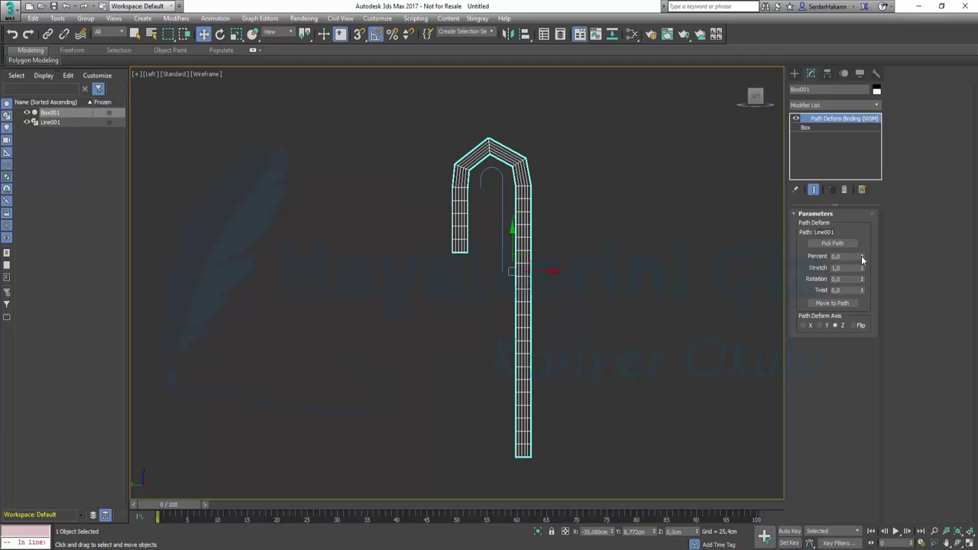
{"action": "mouse_move", "coordinate": [861, 255]}
{"action": "left_mouse_down"}
{"action": "mouse_move", "coordinate": [877, 196]}
{"action": "mouse_move", "coordinate": [876, 278]}
{"action": "left_mouse_up"}
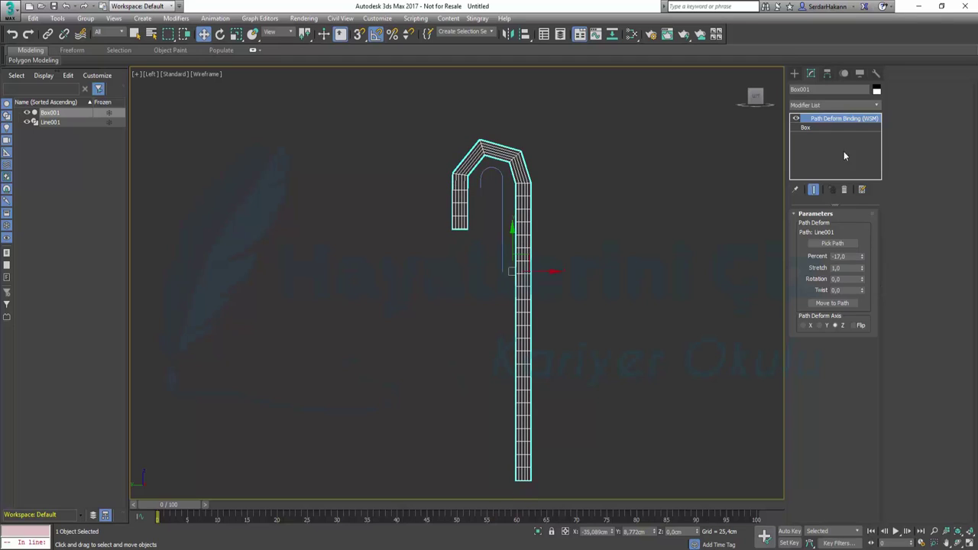
Raise the box's width segments to 200, after briefly trying 120.
{"action": "left_click", "coordinate": [817, 129]}
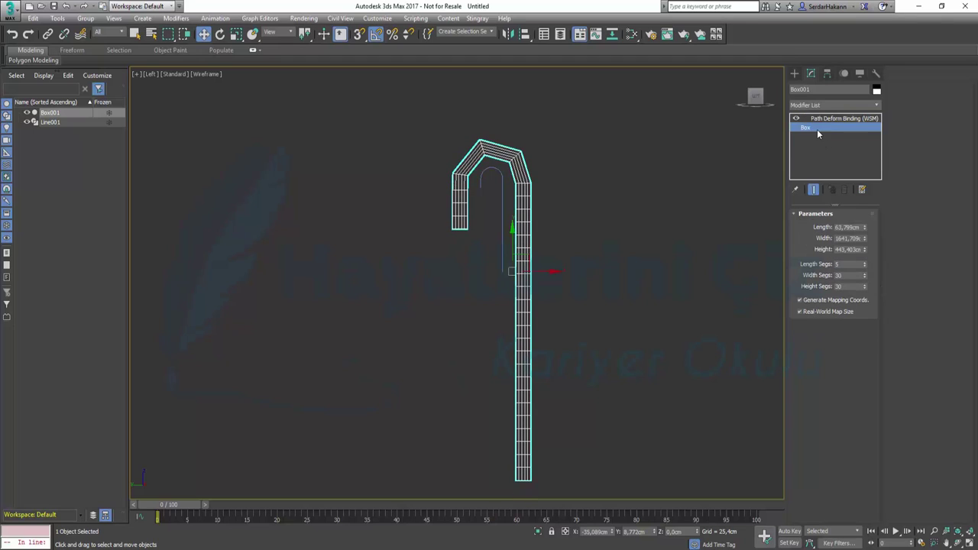
{"action": "left_click", "coordinate": [847, 275]}
{"action": "double_click", "coordinate": [845, 275]}
{"action": "type", "text": "12"}
{"action": "key", "text": "Return"}
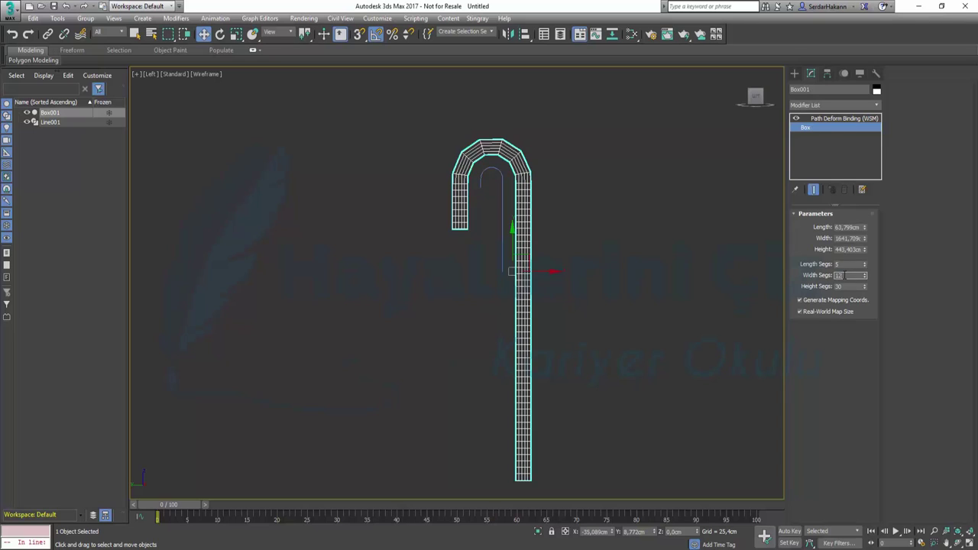
{"action": "type", "text": "0"}
{"action": "key", "text": "Return"}
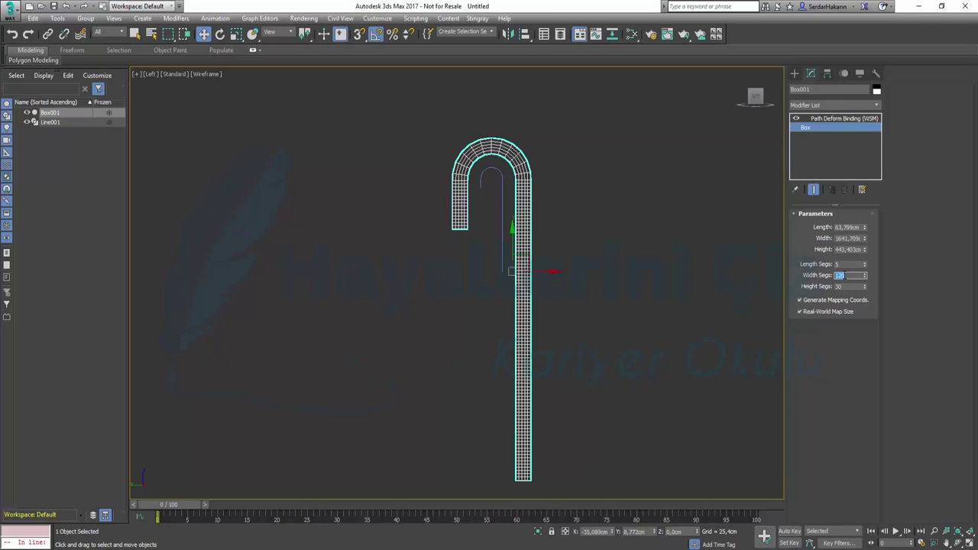
{"action": "key", "text": "Tab"}
{"action": "type", "text": "15"}
{"action": "left_click", "coordinate": [845, 275]}
{"action": "type", "text": "200"}
{"action": "key", "text": "Return"}
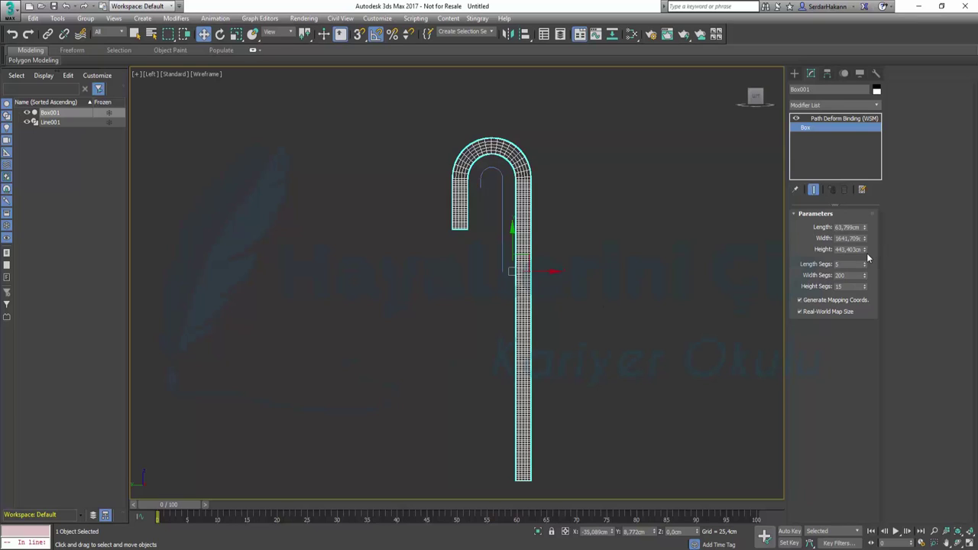
Set the height segments to 15 and slide the wall along the path to Percent -11.
{"action": "left_click_drag", "start_coordinate": [866, 254], "coordinate": [871, 295]}
{"action": "left_click", "coordinate": [828, 119]}
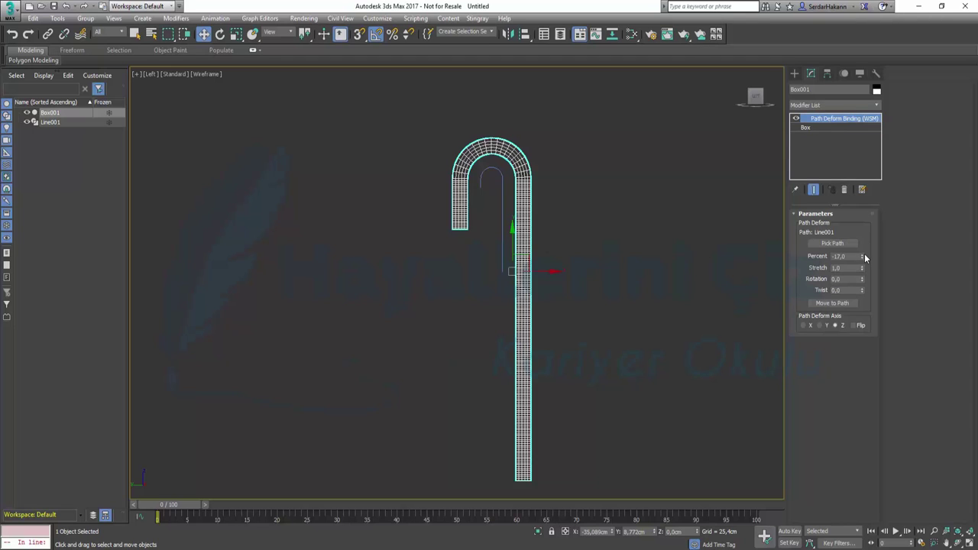
{"action": "mouse_move", "coordinate": [864, 256]}
{"action": "left_mouse_down"}
{"action": "mouse_move", "coordinate": [859, 149]}
{"action": "mouse_move", "coordinate": [859, 248]}
{"action": "left_mouse_up"}
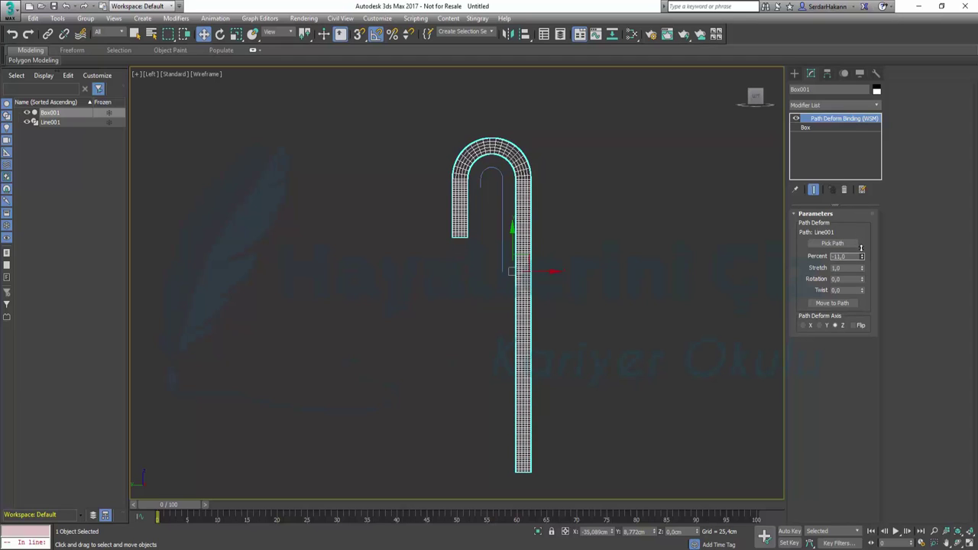
Maximize the Perspective view and orbit around the cane.
{"action": "left_click", "coordinate": [969, 542]}
{"action": "middle_click_drag", "start_coordinate": [707, 434], "coordinate": [649, 442], "text": "alt"}
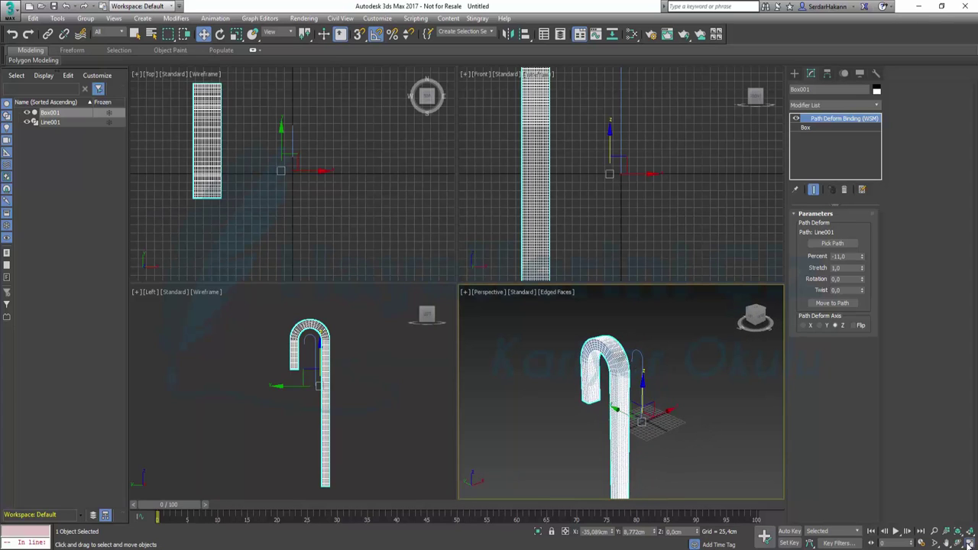
{"action": "left_click", "coordinate": [970, 542]}
{"action": "middle_click_drag", "start_coordinate": [558, 345], "coordinate": [547, 276]}
{"action": "scroll", "coordinate": [558, 285], "scroll_direction": "down", "scroll_amount": 5}
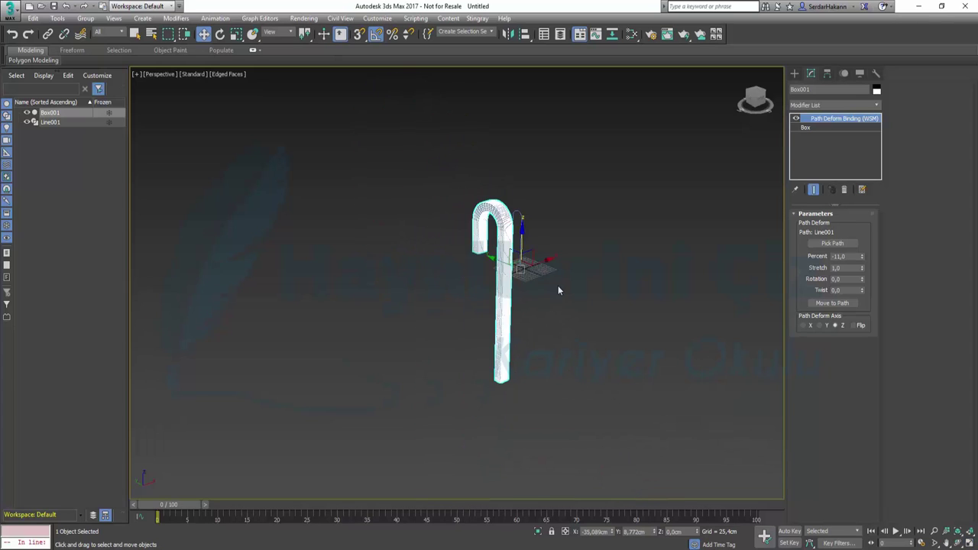
{"action": "scroll", "coordinate": [558, 290], "scroll_direction": "up", "scroll_amount": 3}
Try the Y and X deform axes, reset Percent to 0, and settle on the Z axis.
{"action": "left_click", "coordinate": [822, 327]}
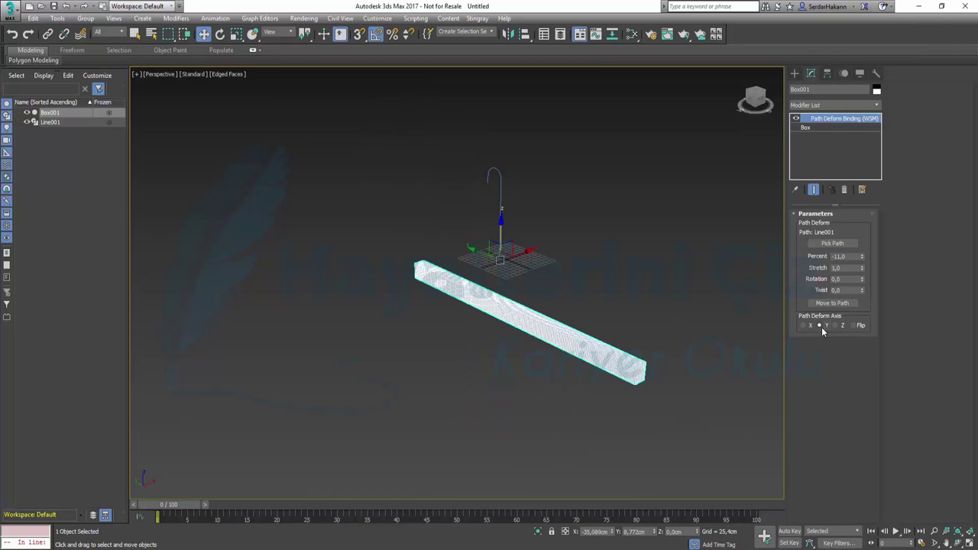
{"action": "left_click", "coordinate": [803, 325]}
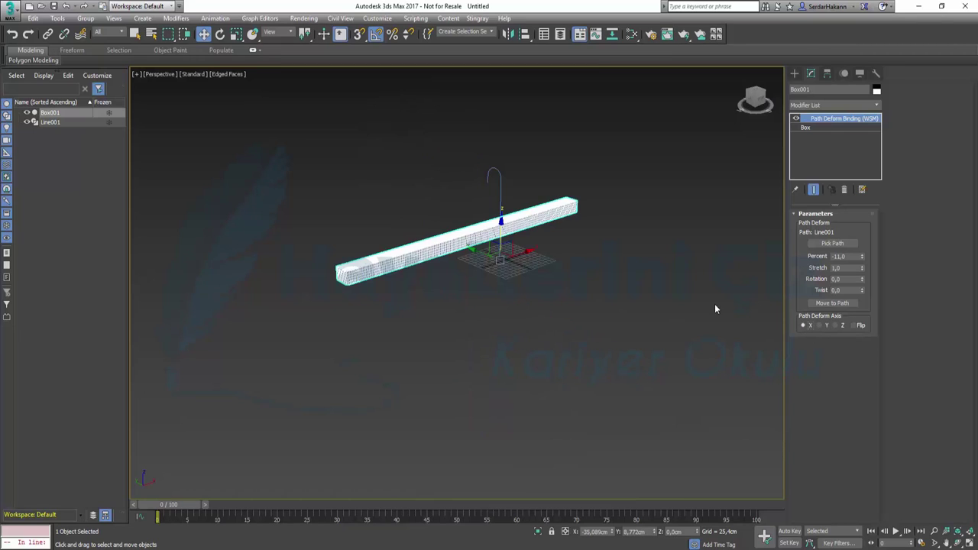
{"action": "double_click", "coordinate": [841, 256]}
{"action": "type", "text": "0"}
{"action": "key", "text": "Return"}
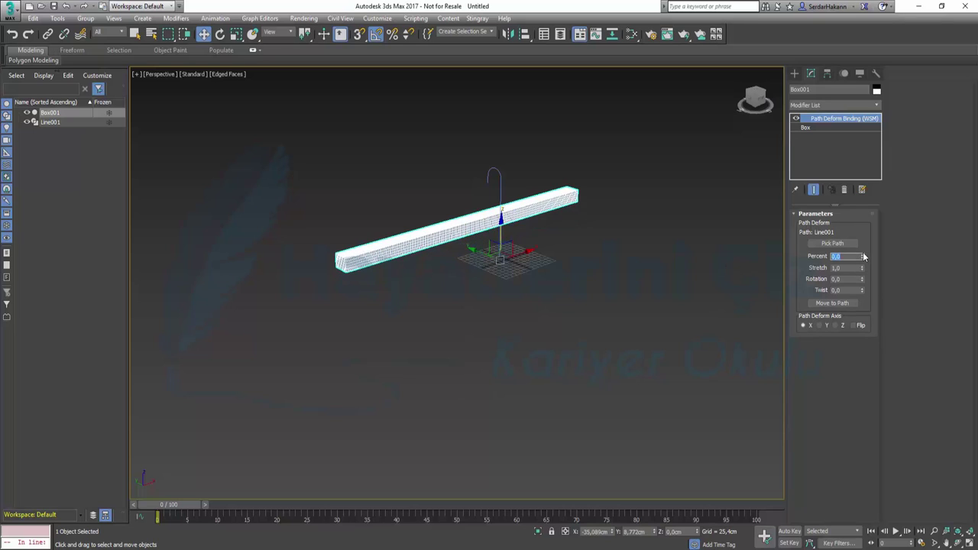
{"action": "left_click_drag", "start_coordinate": [864, 256], "coordinate": [864, 244]}
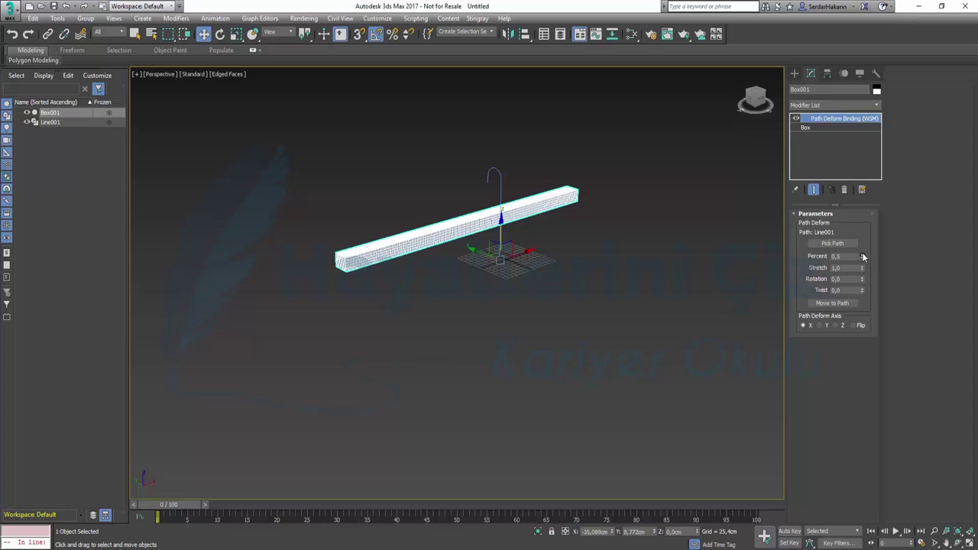
{"action": "left_click", "coordinate": [825, 326]}
{"action": "left_click", "coordinate": [841, 327]}
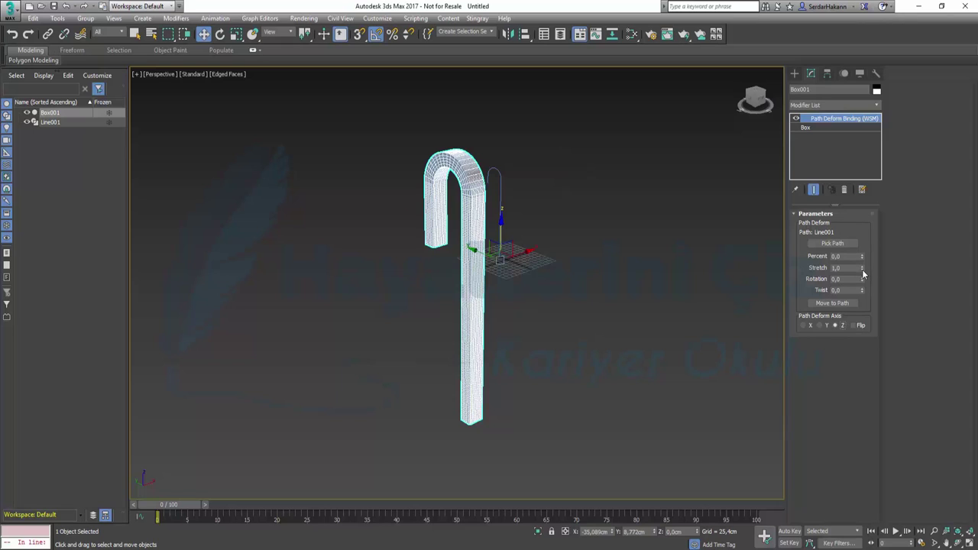
Set Stretch to 0.61 and Percent to 6.0, then disable Path Deform Binding to show the straight box.
{"action": "mouse_move", "coordinate": [863, 268]}
{"action": "left_mouse_down"}
{"action": "mouse_move", "coordinate": [864, 298]}
{"action": "mouse_move", "coordinate": [863, 289]}
{"action": "left_mouse_up"}
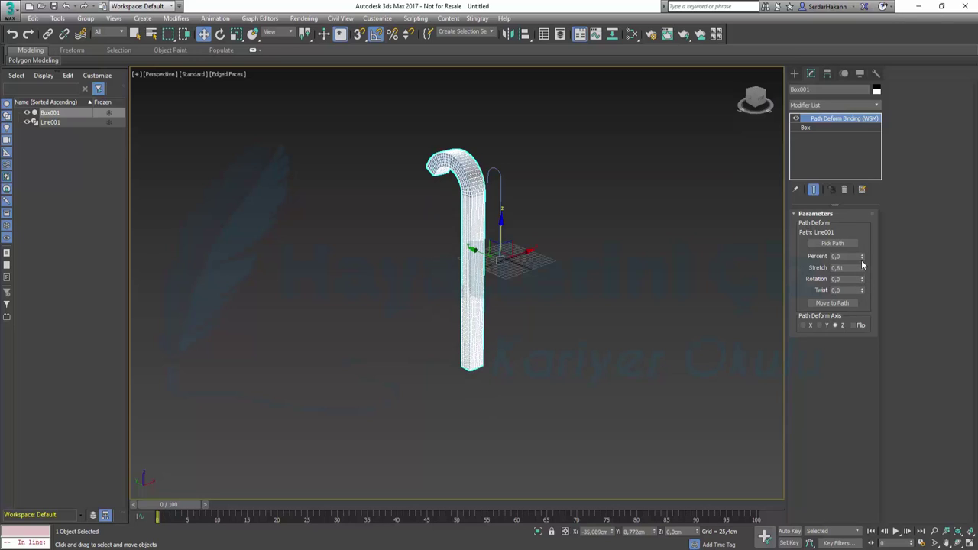
{"action": "left_click_drag", "start_coordinate": [862, 258], "coordinate": [863, 255]}
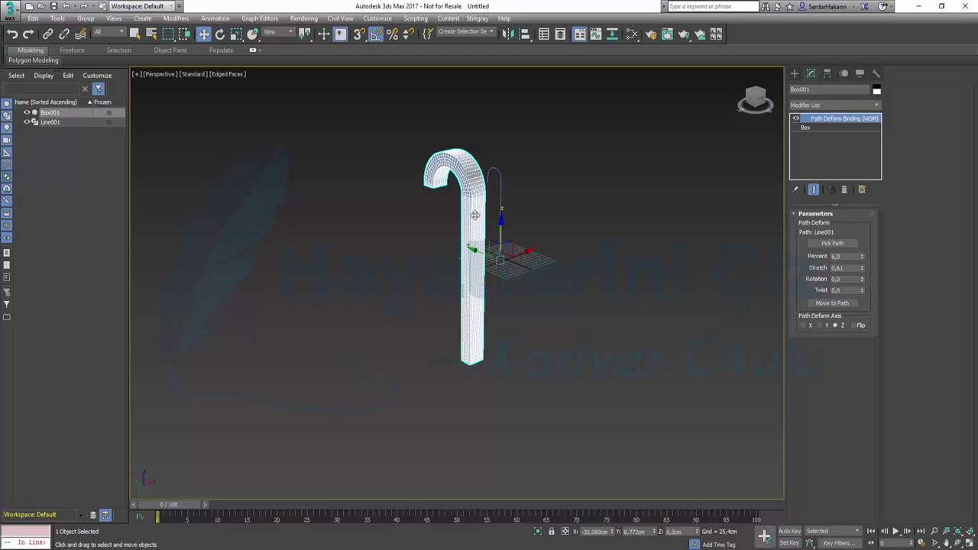
{"action": "scroll", "coordinate": [462, 177], "scroll_direction": "up", "scroll_amount": 4}
{"action": "mouse_move", "coordinate": [556, 209]}
{"action": "middle_mouse_down", "text": "alt"}
{"action": "mouse_move", "coordinate": [504, 214]}
{"action": "mouse_move", "coordinate": [604, 218]}
{"action": "middle_mouse_up", "text": "alt"}
{"action": "scroll", "coordinate": [504, 214], "scroll_direction": "down", "scroll_amount": 3}
{"action": "scroll", "coordinate": [561, 201], "scroll_direction": "up", "scroll_amount": 3}
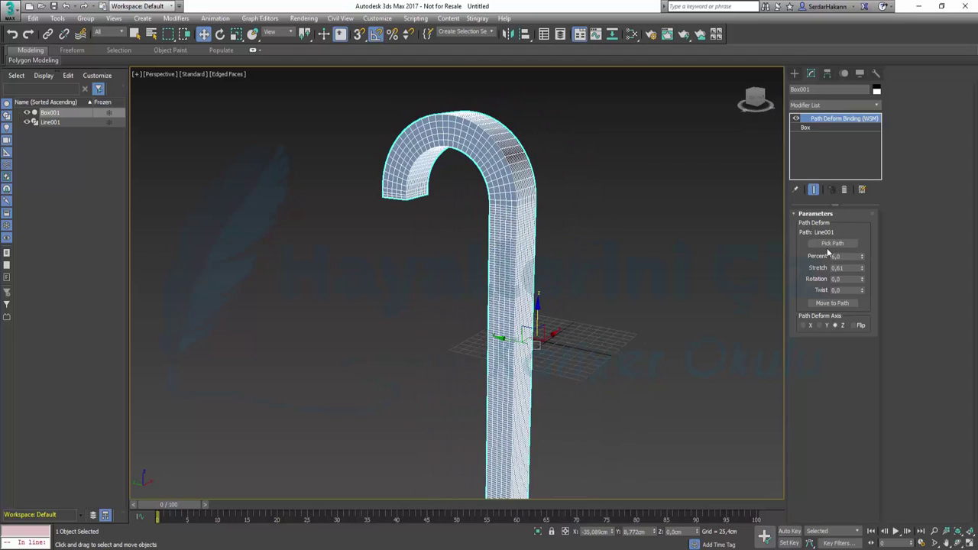
{"action": "left_click", "coordinate": [795, 118]}
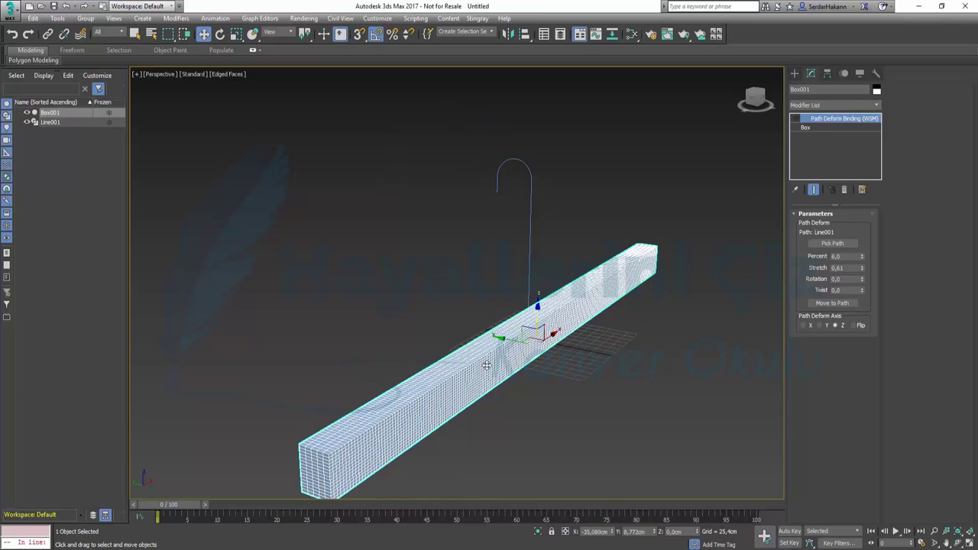
Drag the box taller and maximize the Left view, centred on the box and curve.
{"action": "left_click", "coordinate": [809, 127]}
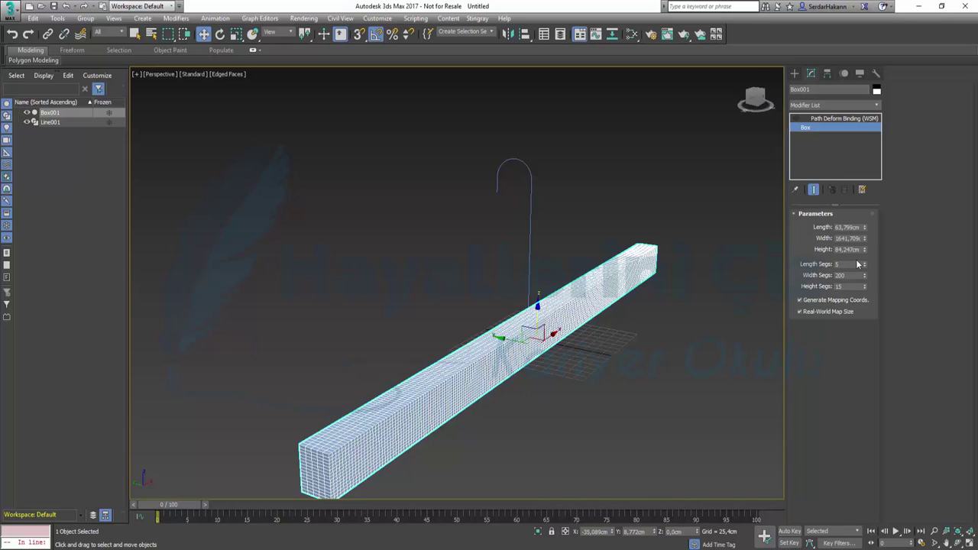
{"action": "left_click_drag", "start_coordinate": [864, 227], "coordinate": [868, 241]}
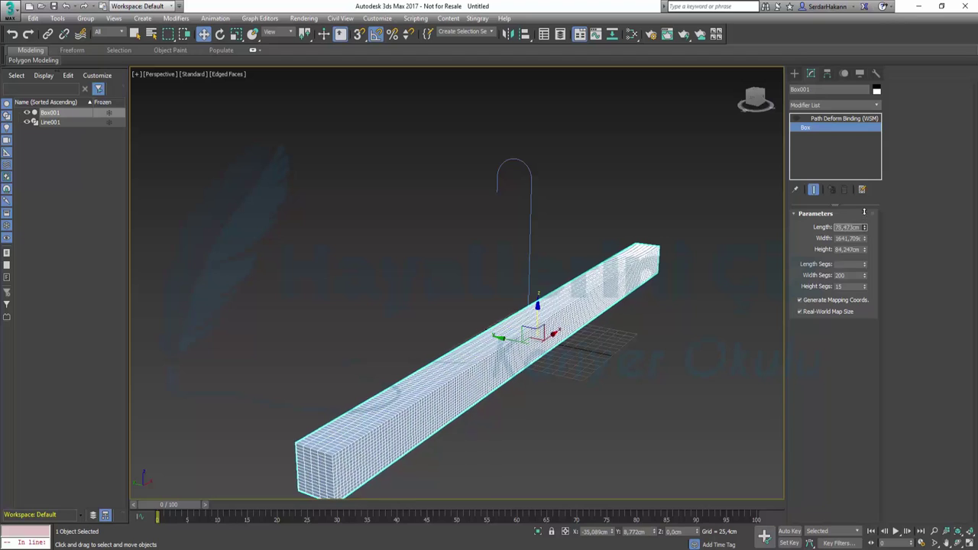
{"action": "key", "text": "ctrl+z"}
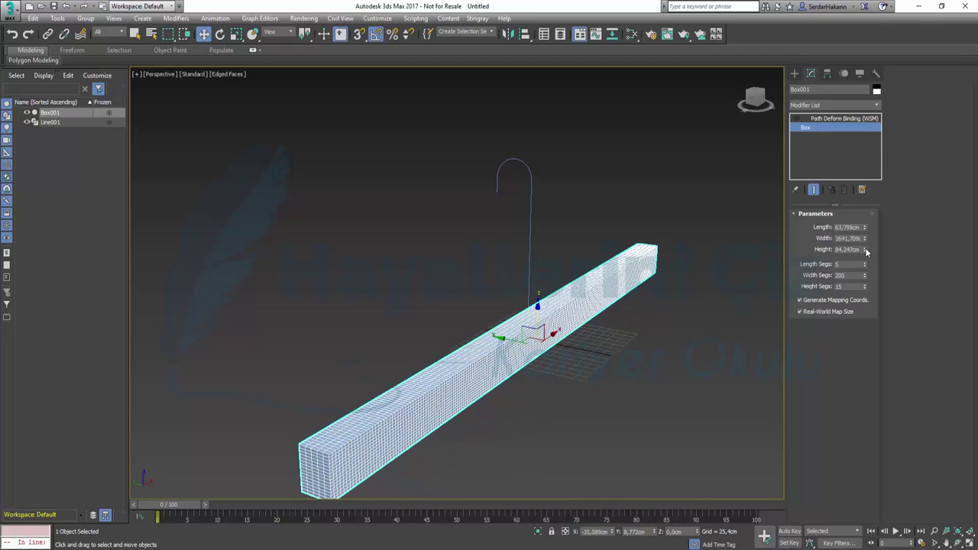
{"action": "left_click_drag", "start_coordinate": [865, 249], "coordinate": [862, 46]}
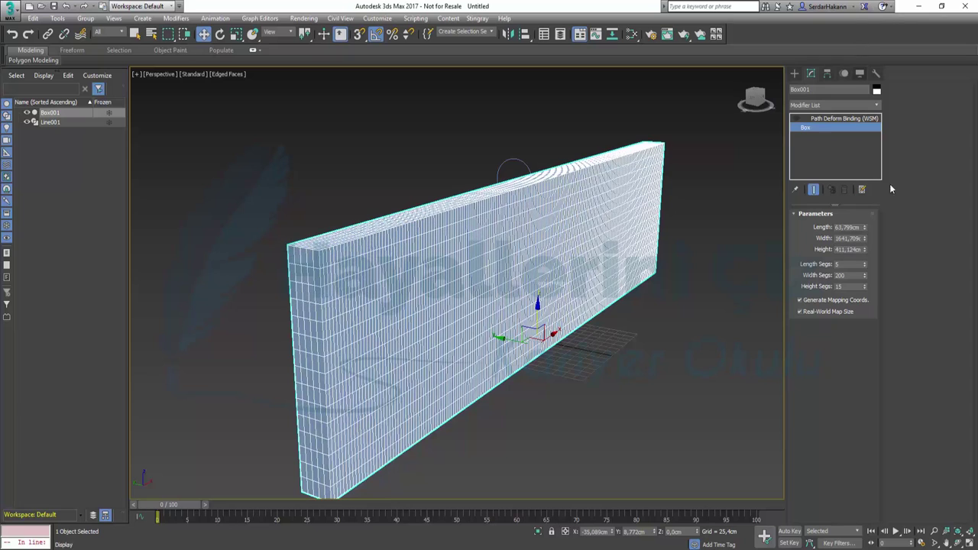
{"action": "left_click", "coordinate": [969, 537]}
{"action": "middle_click_drag", "start_coordinate": [292, 419], "coordinate": [330, 378]}
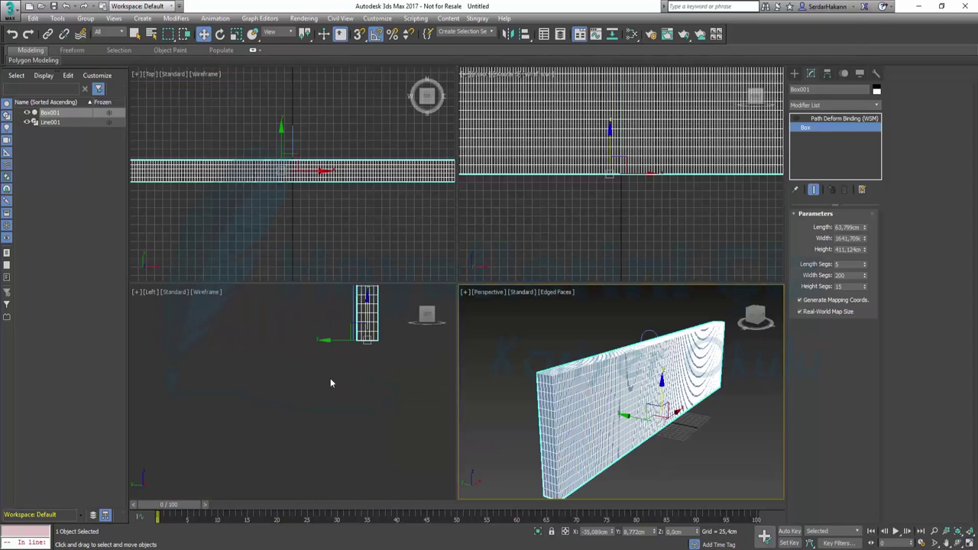
{"action": "left_click", "coordinate": [968, 539]}
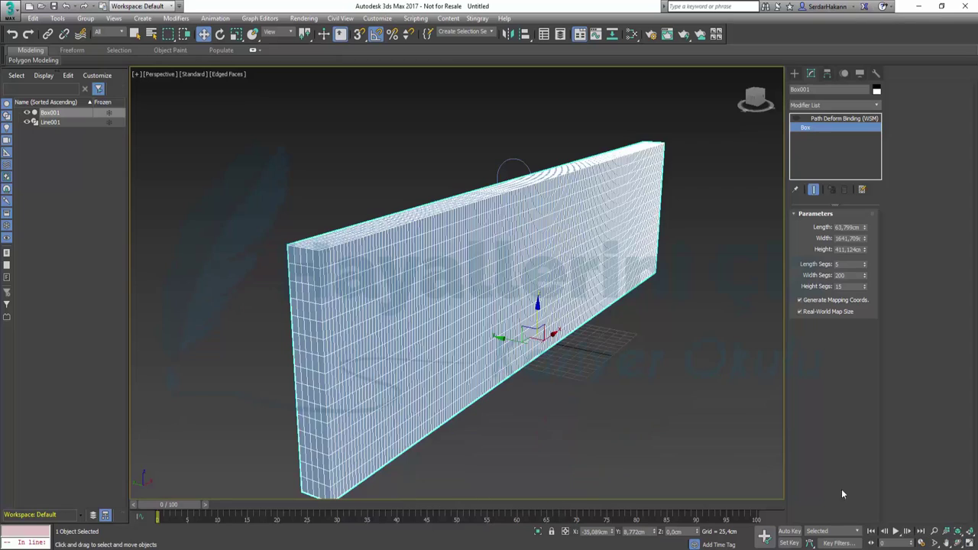
{"action": "left_click", "coordinate": [968, 540]}
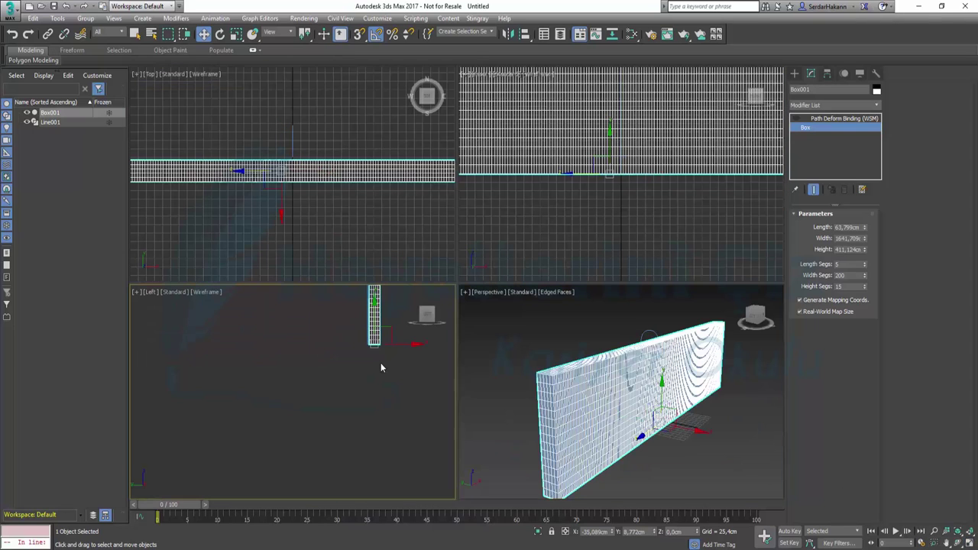
{"action": "left_click", "coordinate": [969, 542]}
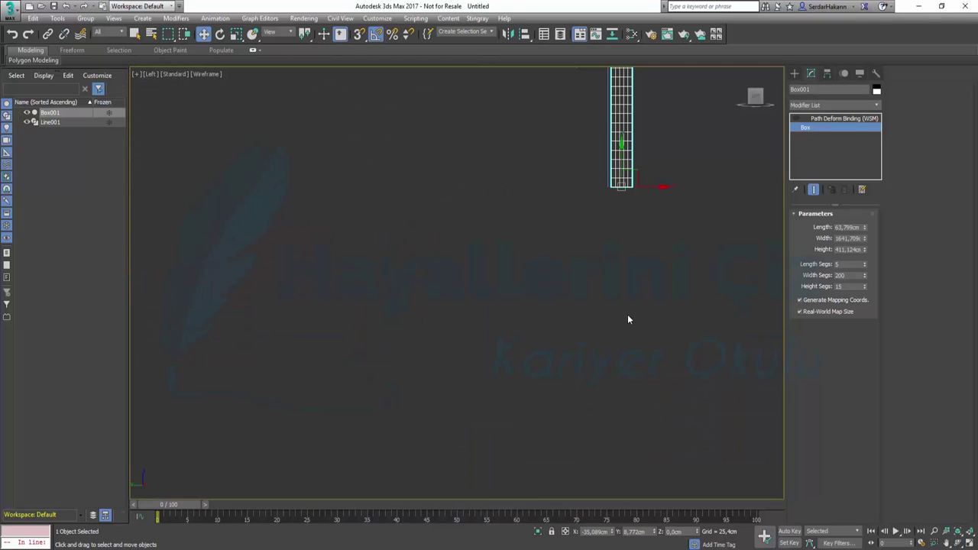
{"action": "mouse_move", "coordinate": [615, 219]}
{"action": "middle_mouse_down"}
{"action": "mouse_move", "coordinate": [531, 377]}
{"action": "mouse_move", "coordinate": [555, 364]}
{"action": "middle_mouse_up"}
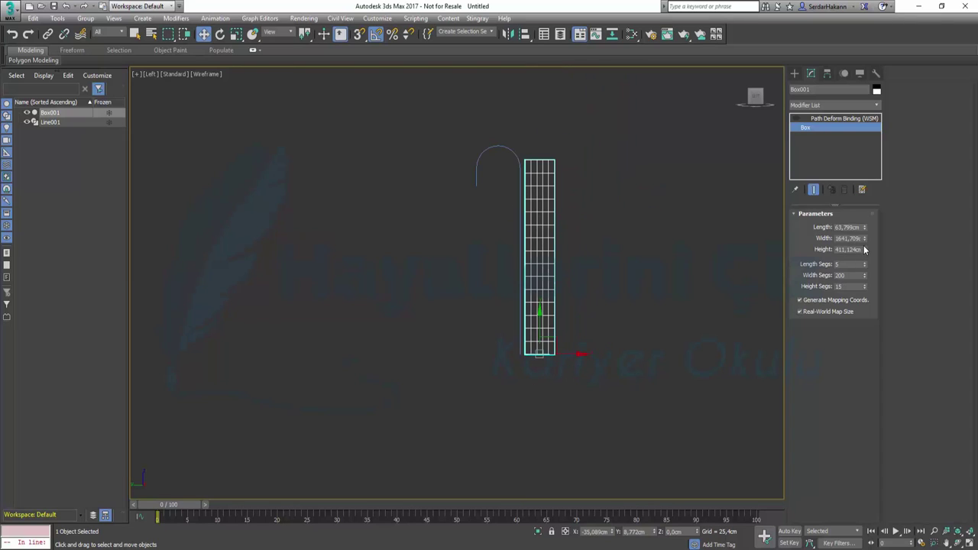
Set the box height to 570 and select Path Deform Binding in the stack.
{"action": "left_click_drag", "start_coordinate": [865, 249], "coordinate": [865, 226]}
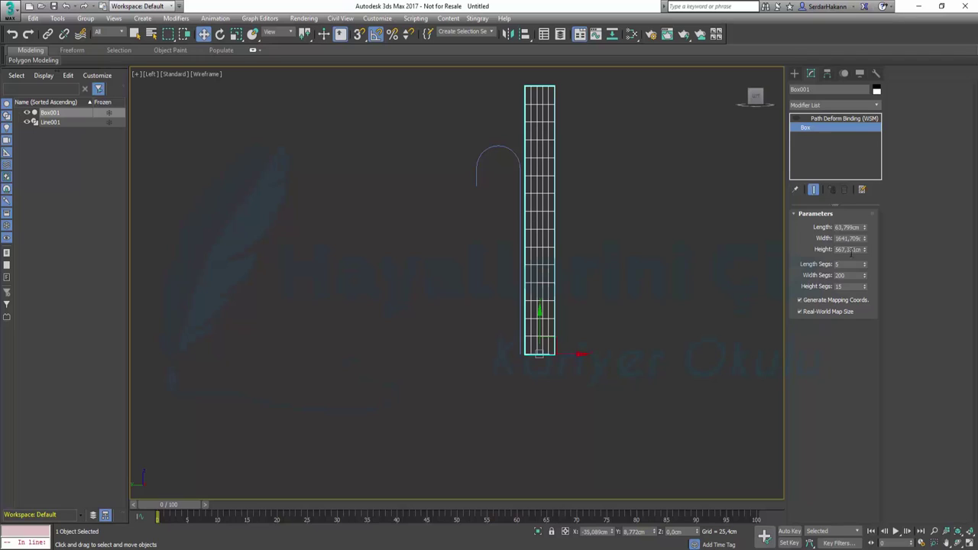
{"action": "double_click", "coordinate": [850, 249]}
{"action": "type", "text": "570"}
{"action": "key", "text": "Return"}
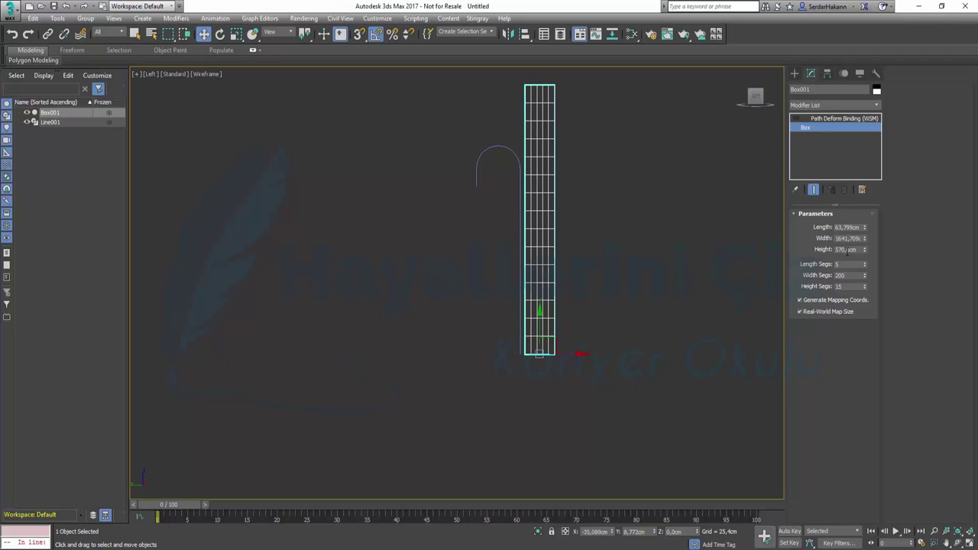
{"action": "left_click", "coordinate": [816, 122]}
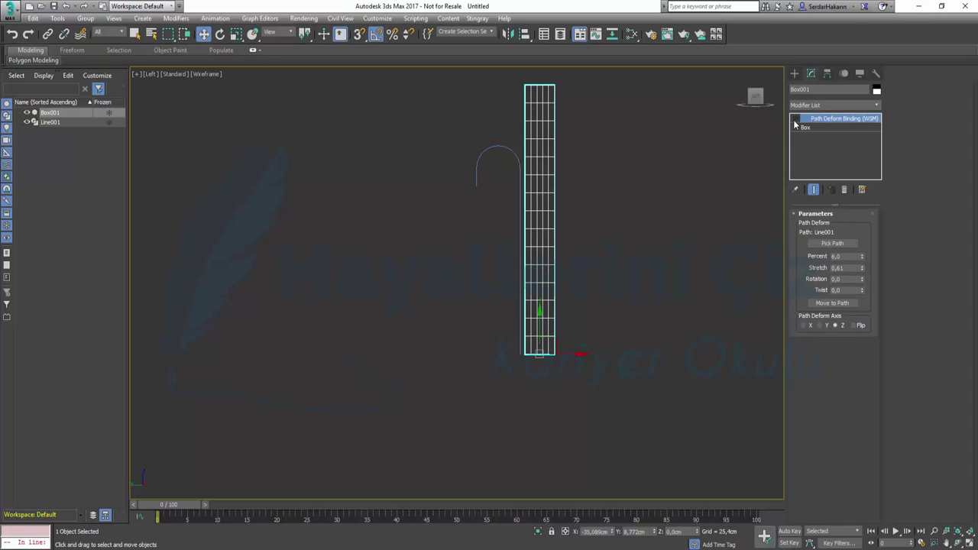
Turn Path Deform Binding back on and orbit the Perspective view around the hook.
{"action": "left_click", "coordinate": [795, 120]}
{"action": "scroll", "coordinate": [650, 234], "scroll_direction": "down", "scroll_amount": 2}
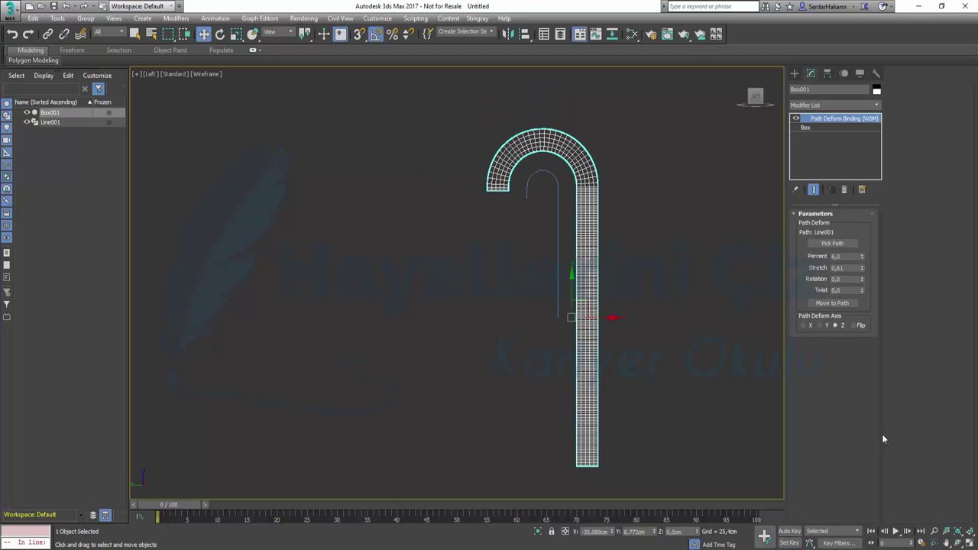
{"action": "key", "text": "alt+w"}
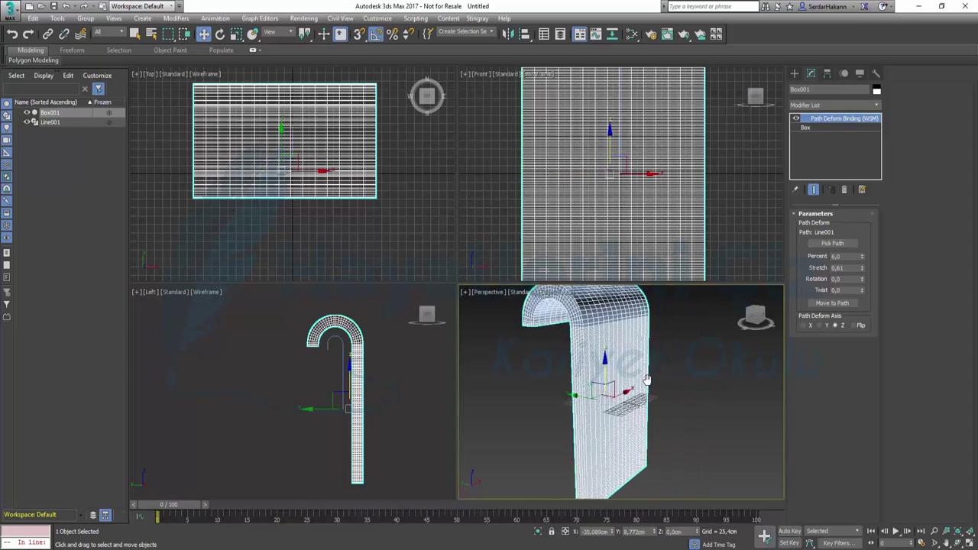
{"action": "middle_click_drag", "start_coordinate": [703, 406], "coordinate": [770, 456], "text": "alt"}
{"action": "key", "text": "alt+w"}
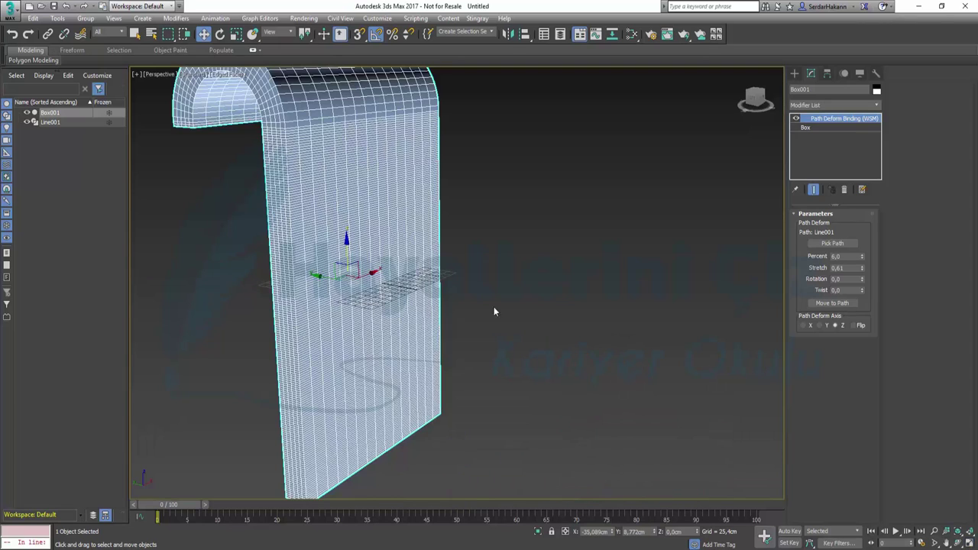
{"action": "scroll", "coordinate": [493, 307], "scroll_direction": "down", "scroll_amount": 2}
{"action": "mouse_move", "coordinate": [479, 273]}
{"action": "middle_mouse_down", "text": "alt"}
{"action": "mouse_move", "coordinate": [334, 268]}
{"action": "mouse_move", "coordinate": [520, 262]}
{"action": "mouse_move", "coordinate": [502, 270]}
{"action": "middle_mouse_up", "text": "alt"}
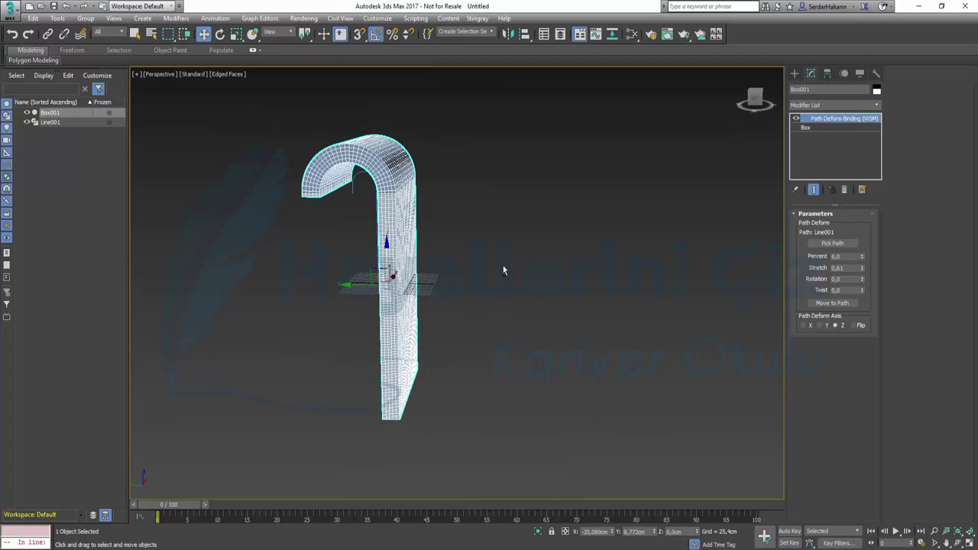
Set Percent to 1.0 and reduce Stretch to 0.65, checking the hook in the Left view.
{"action": "left_click", "coordinate": [852, 256]}
{"action": "key", "text": "Return"}
{"action": "type", "text": "0"}
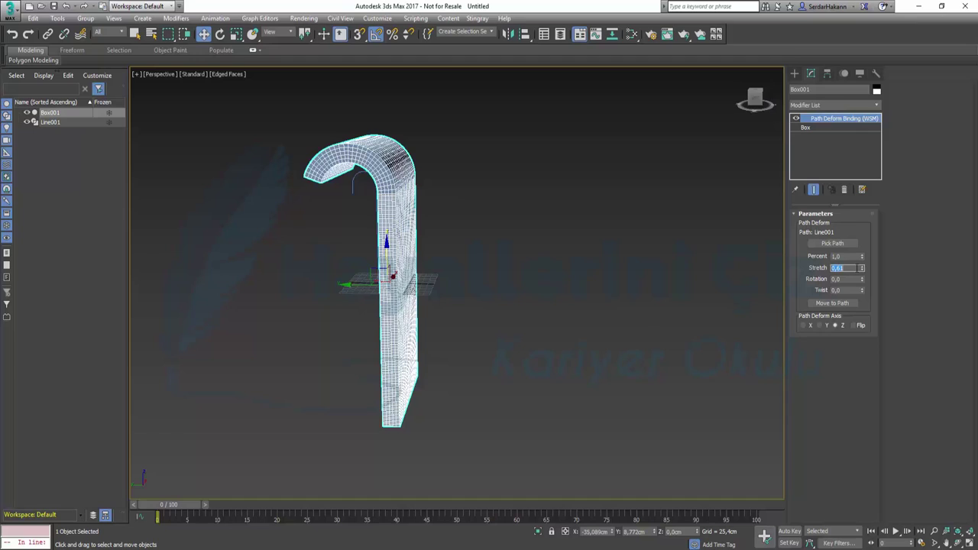
{"action": "key", "text": "Return"}
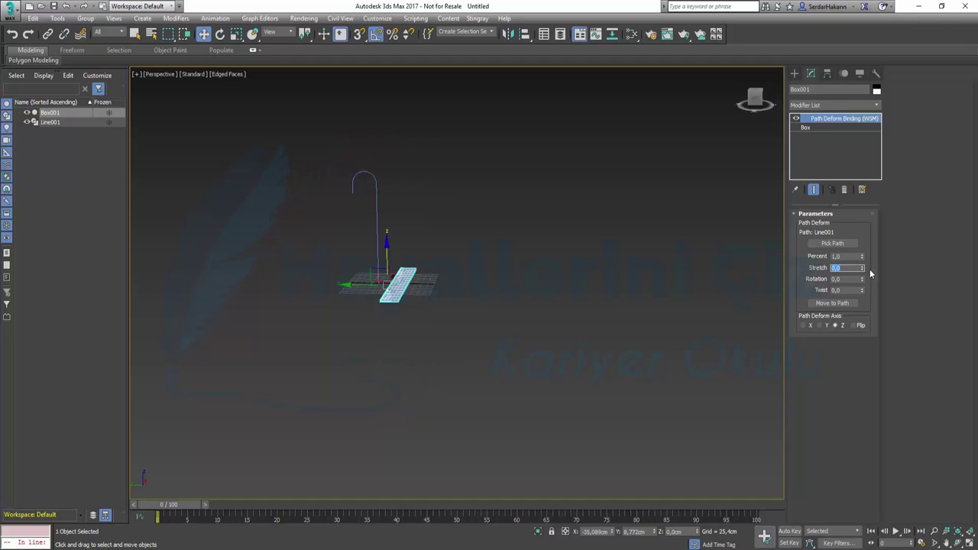
{"action": "type", "text": "1"}
{"action": "key", "text": "Return"}
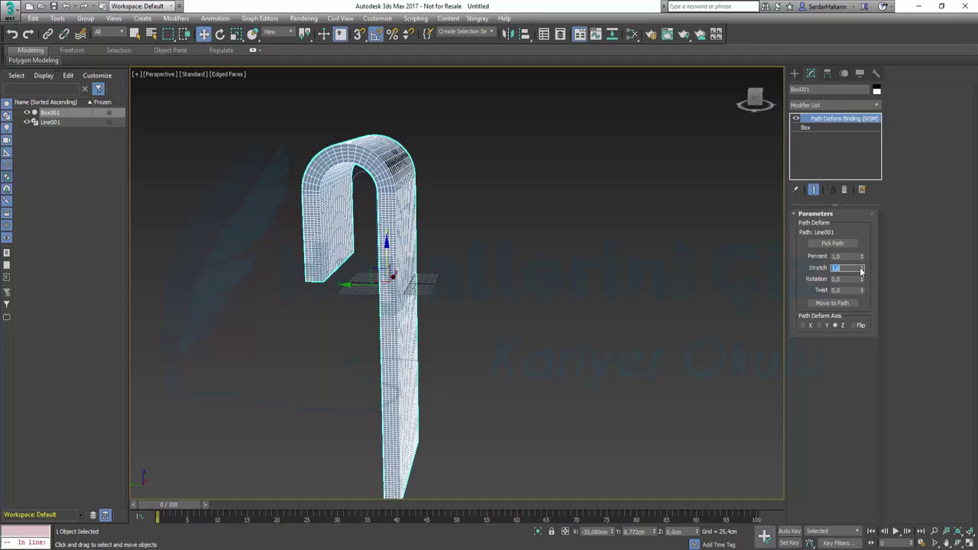
{"action": "left_click_drag", "start_coordinate": [862, 270], "coordinate": [861, 277]}
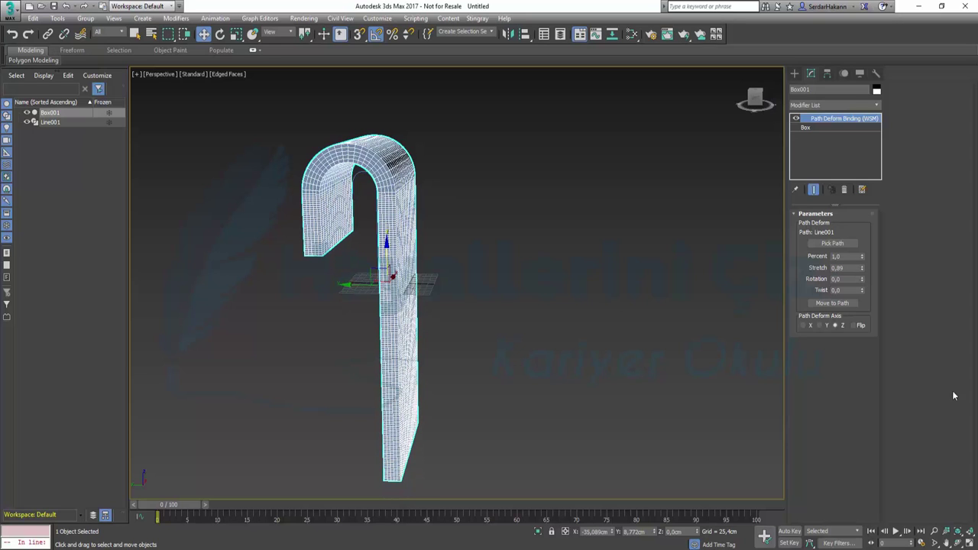
{"action": "left_click", "coordinate": [970, 542]}
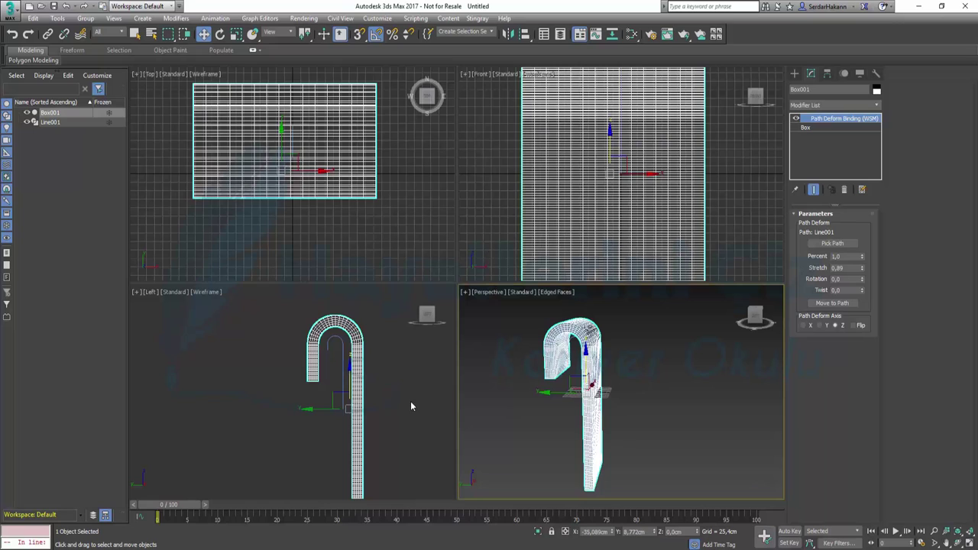
{"action": "left_click", "coordinate": [969, 543]}
{"action": "middle_click_drag", "start_coordinate": [671, 301], "coordinate": [609, 247]}
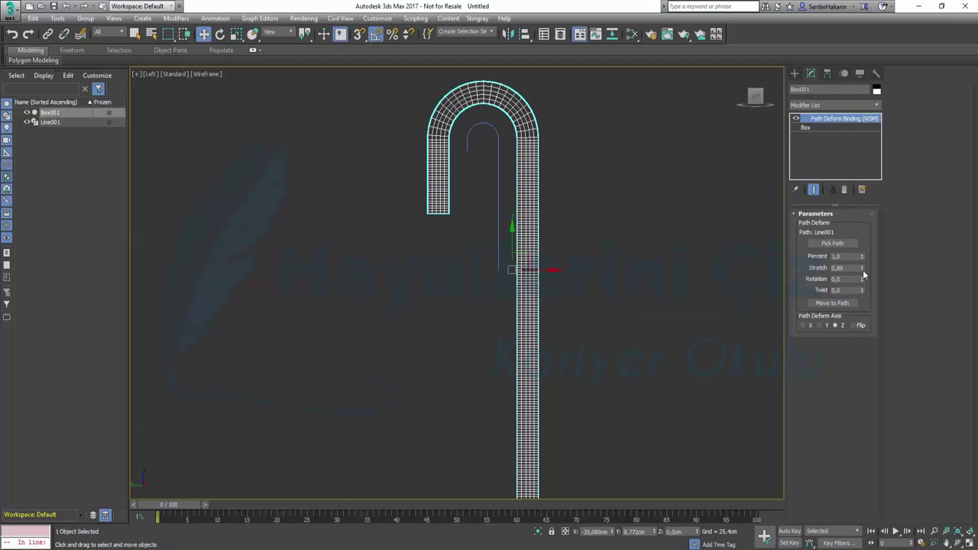
{"action": "left_click_drag", "start_coordinate": [862, 270], "coordinate": [863, 270]}
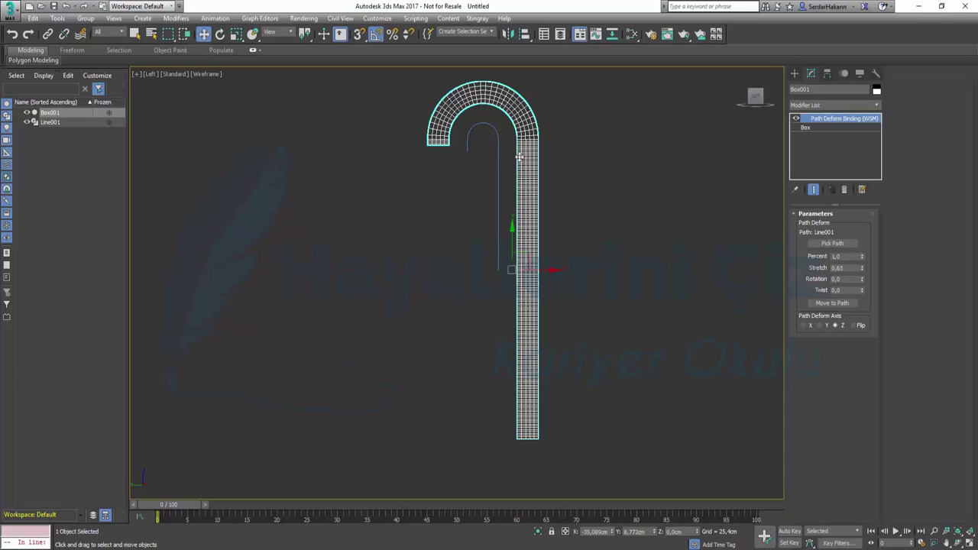
Give the box 5 height segments and 100 width segments.
{"action": "left_click", "coordinate": [807, 128]}
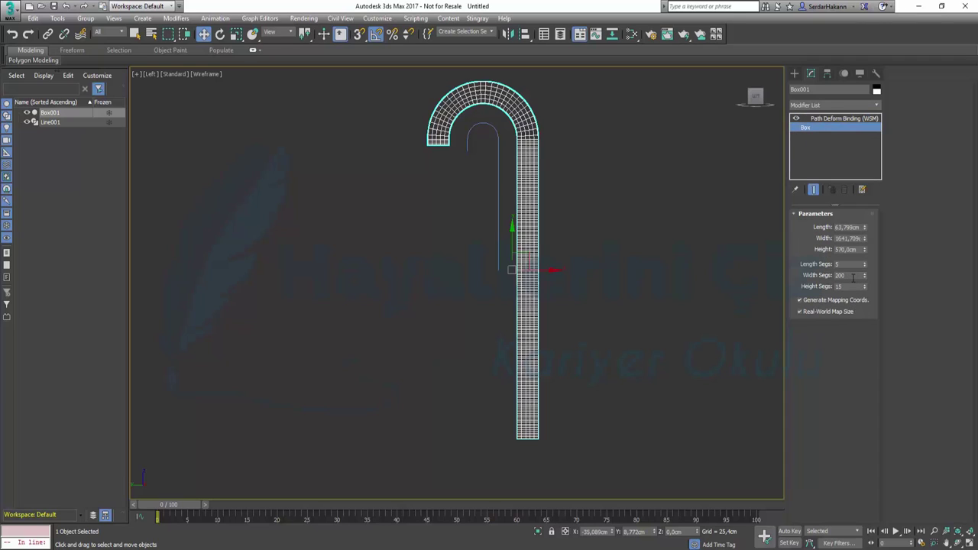
{"action": "double_click", "coordinate": [853, 286]}
{"action": "type", "text": "5"}
{"action": "double_click", "coordinate": [848, 275]}
{"action": "type", "text": "1"}
{"action": "key", "text": "Return"}
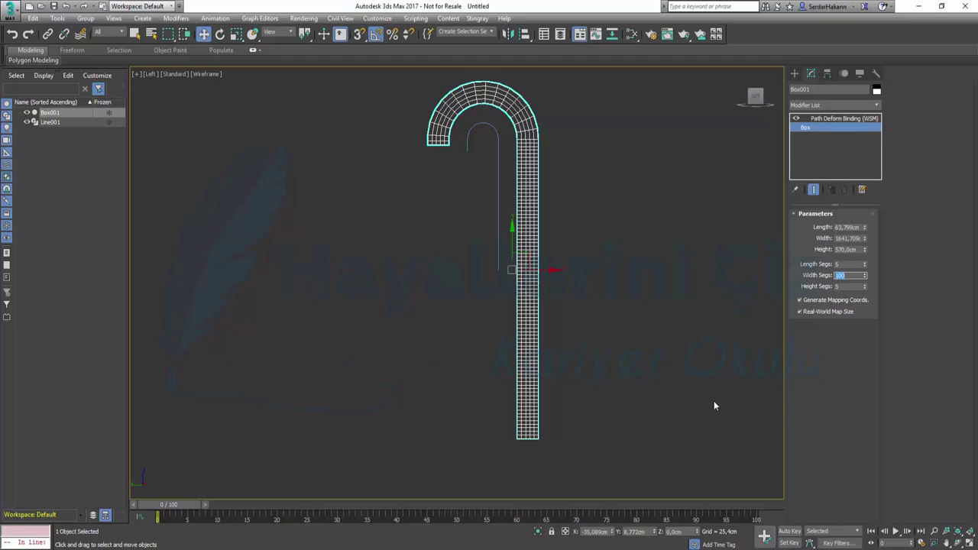
Convert the box to Editable Poly beneath Path Deform and show the deformed result at every stack level.
{"action": "right_click", "coordinate": [539, 272]}
{"action": "mouse_move", "coordinate": [566, 378]}
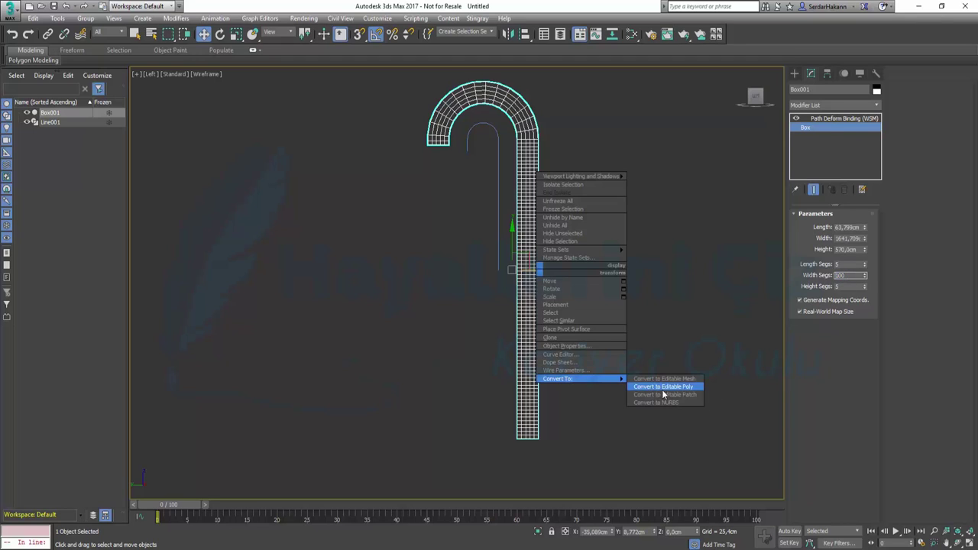
{"action": "left_click", "coordinate": [662, 389]}
{"action": "left_click", "coordinate": [491, 189]}
{"action": "left_click", "coordinate": [496, 175]}
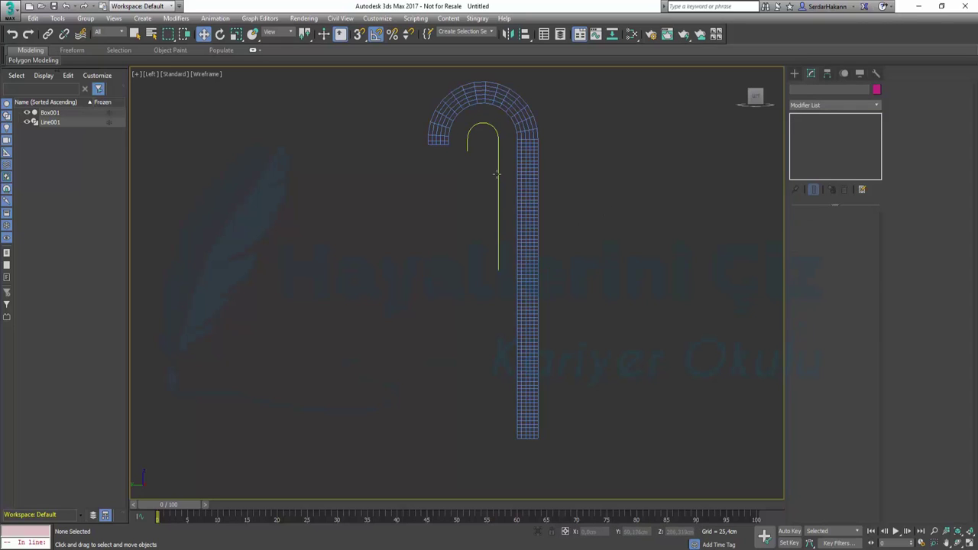
{"action": "right_click", "coordinate": [534, 196]}
{"action": "mouse_move", "coordinate": [554, 301]}
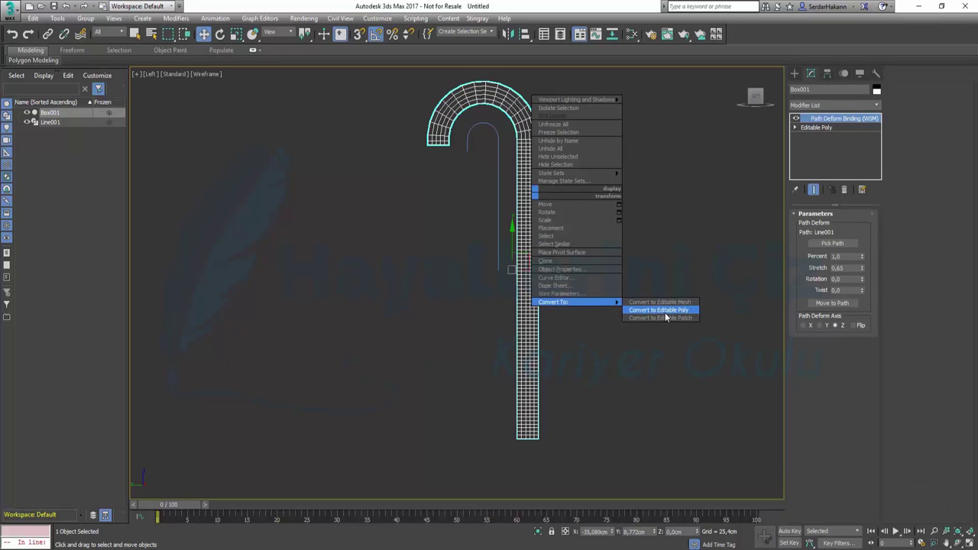
{"action": "left_click", "coordinate": [665, 311]}
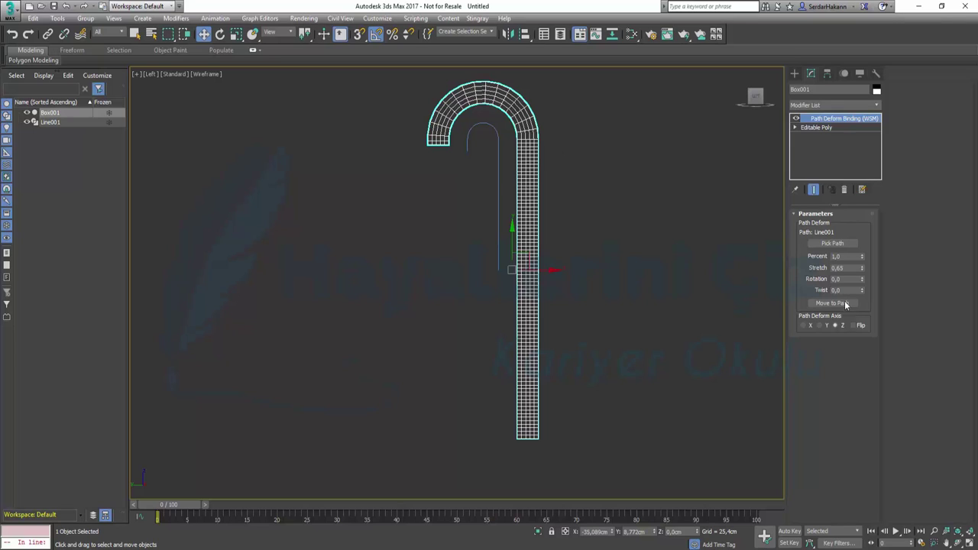
{"action": "left_click", "coordinate": [809, 130]}
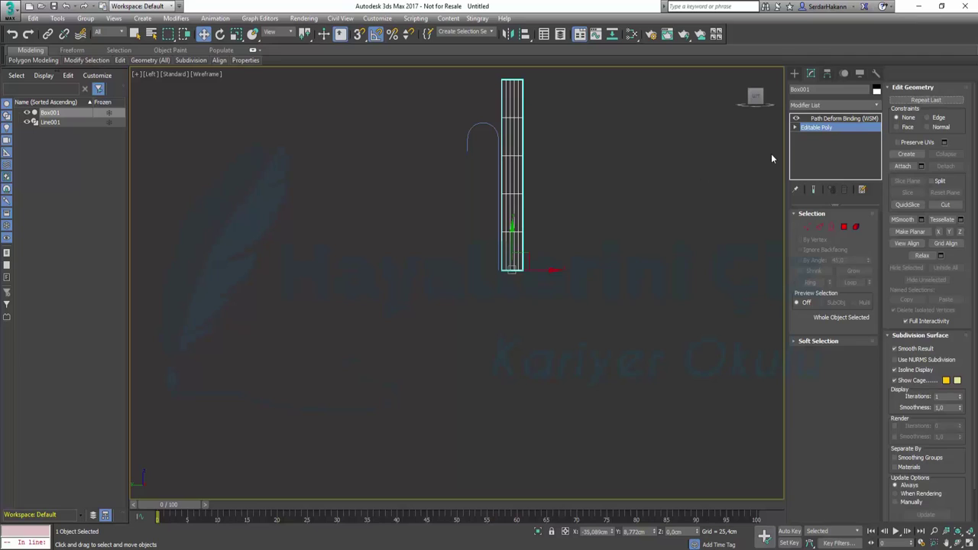
{"action": "left_click", "coordinate": [821, 119]}
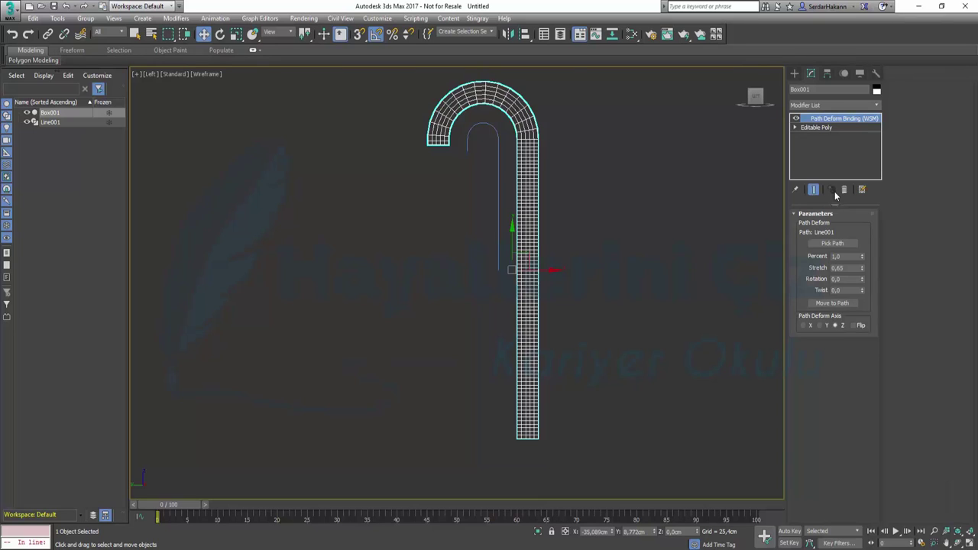
{"action": "left_click", "coordinate": [813, 191]}
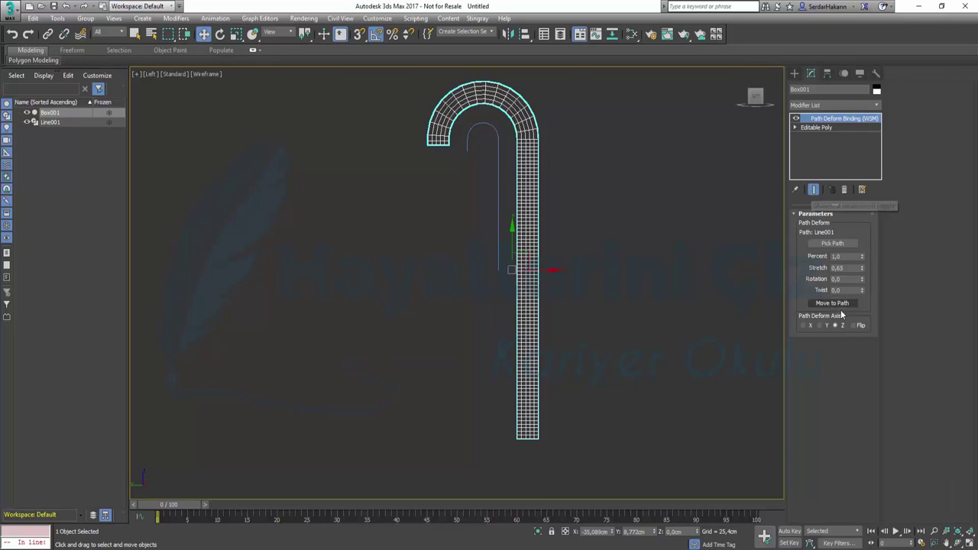